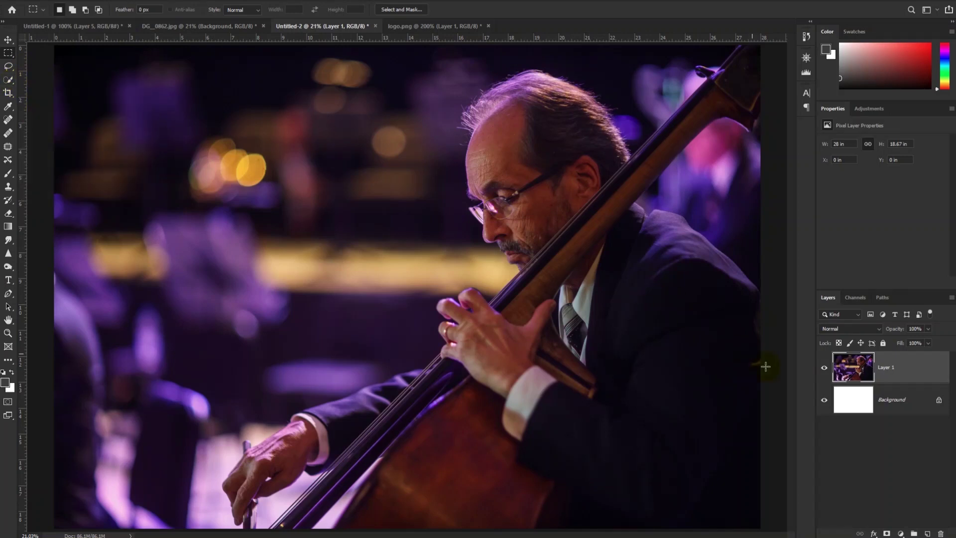
Step: Select the cellist and his cello with Quick Selection, excluding the background around the neck, shoulder and bow arm
click(824, 368)
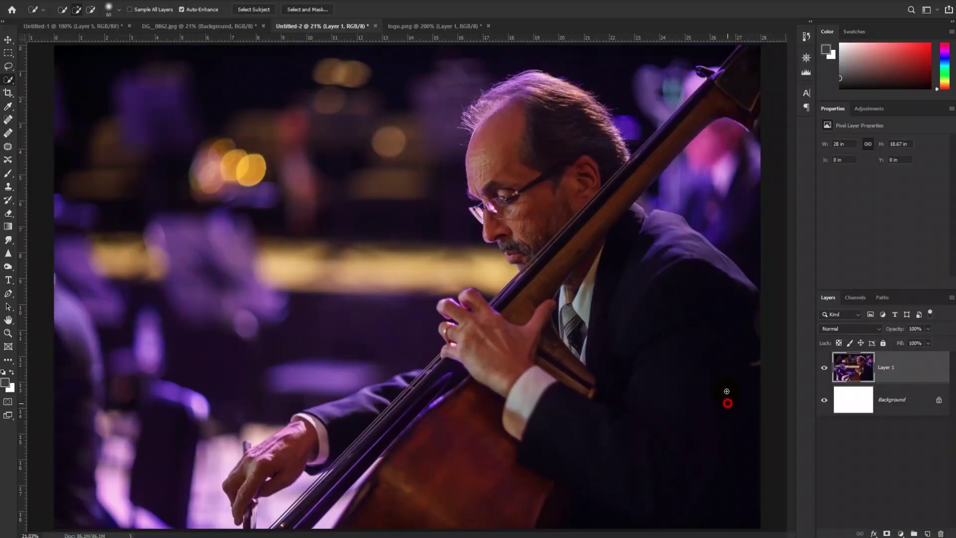
mouse_move(726, 395)
mouse_down()
mouse_move(672, 303)
mouse_move(573, 212)
mouse_move(530, 121)
mouse_up()
drag(647, 165, 711, 106)
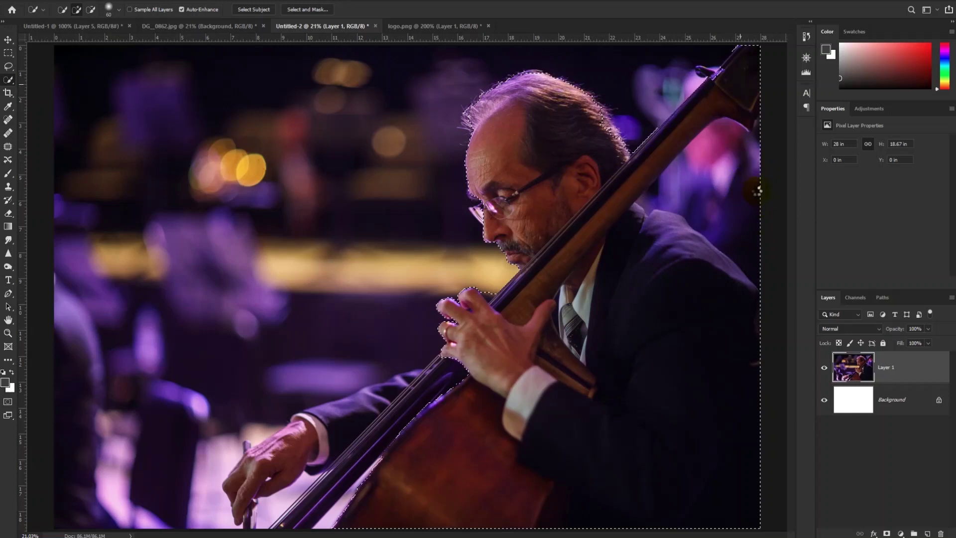
mouse_move(755, 180)
mouse_down()
mouse_move(750, 167)
mouse_move(704, 156)
mouse_up()
mouse_move(466, 354)
mouse_down()
mouse_move(425, 408)
mouse_move(350, 468)
mouse_up()
mouse_move(395, 412)
mouse_down()
mouse_move(281, 445)
mouse_move(235, 481)
mouse_move(262, 439)
mouse_move(286, 426)
mouse_up()
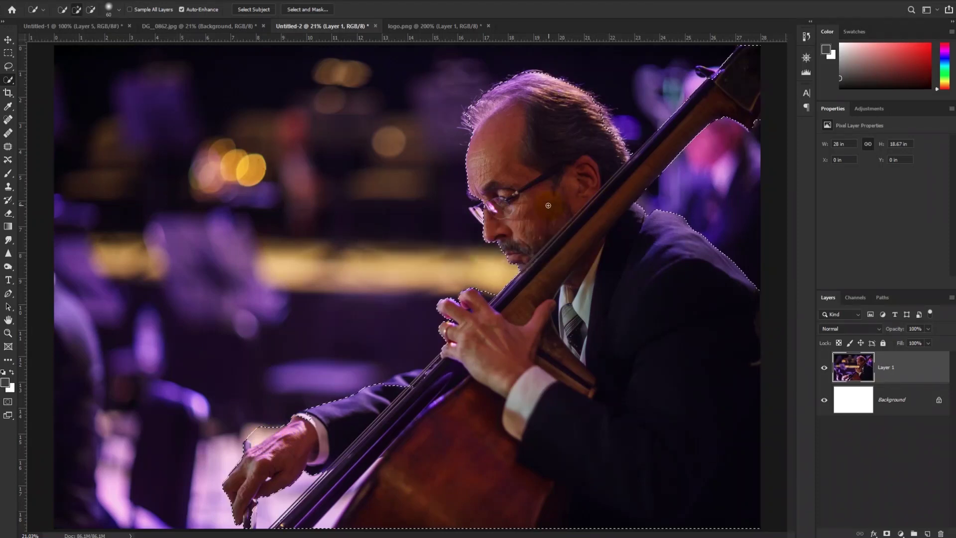
Step: Refine the selection edge along the cellist's forehead and glasses
key(ctrl+plus)
key(ctrl+plus)
key(ctrl+plus)
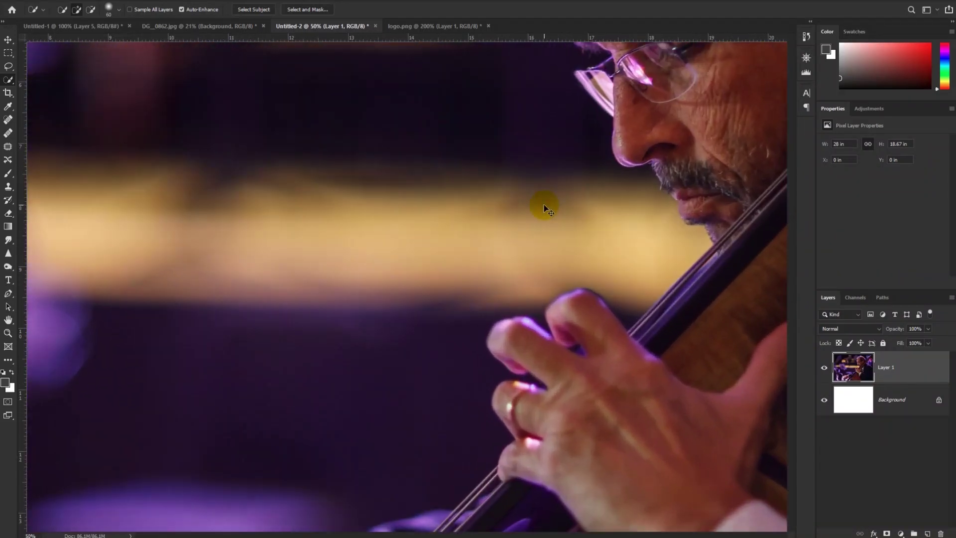
key(ctrl+plus)
key(ctrl+plus)
drag(628, 141, 235, 426)
drag(301, 306, 370, 352)
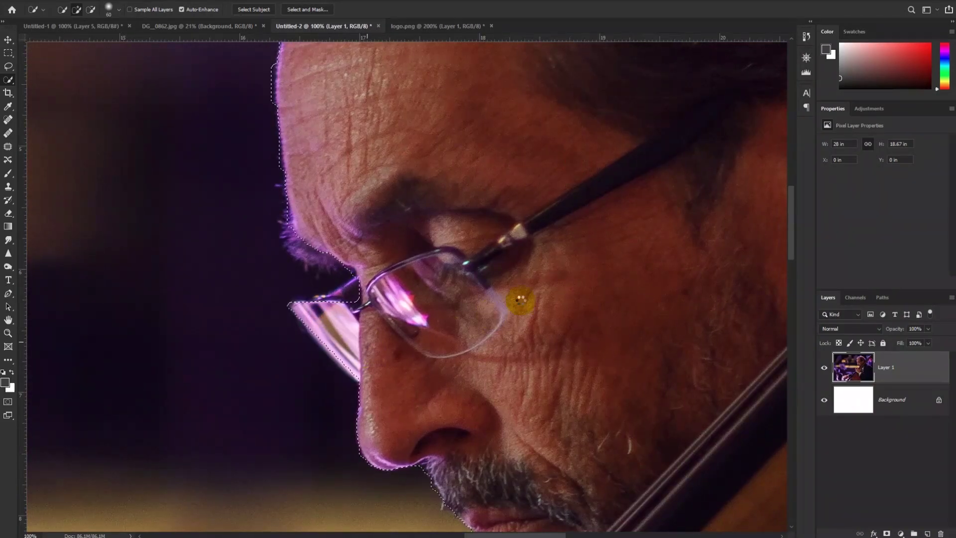
click(439, 217)
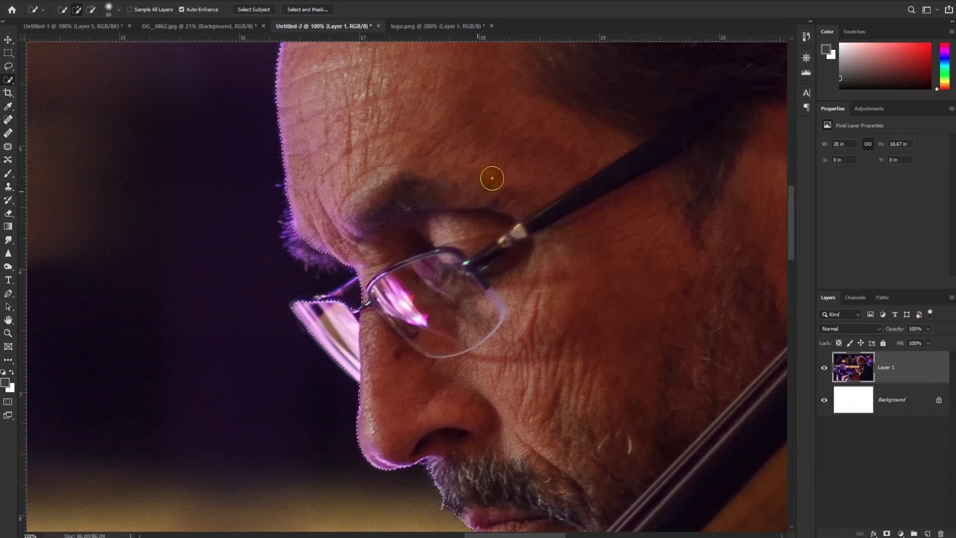
Step: In DG__0862.jpg, load the outline of the Layer 1 cutout as a selection and delete that layer
click(223, 29)
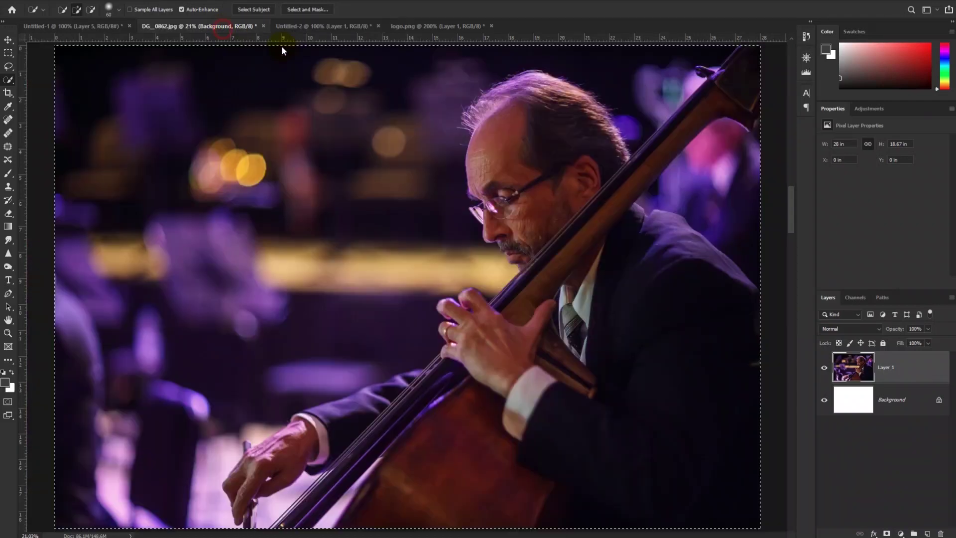
ctrl+click(851, 372)
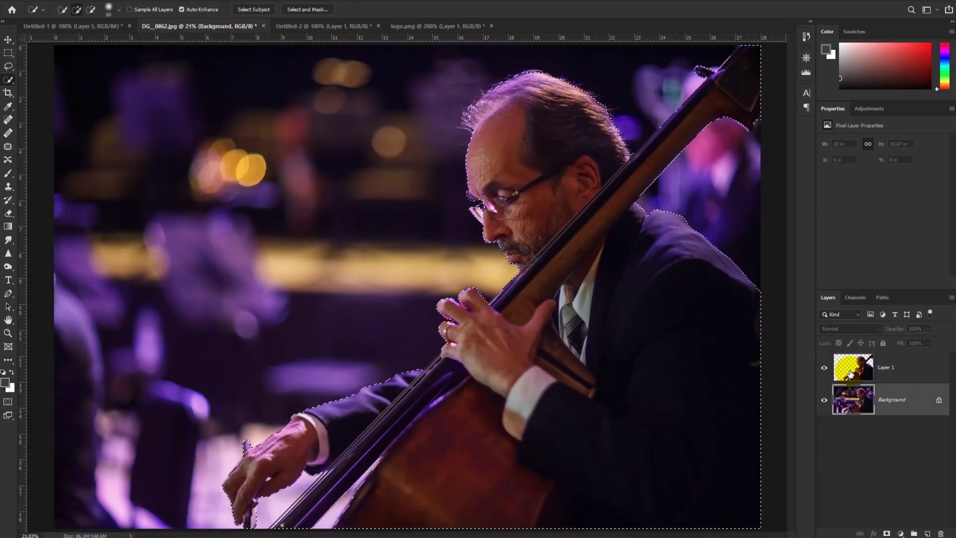
drag(903, 368, 941, 533)
Step: Copy the selected cellist from the Background onto a new layer and hide the Background
click(891, 369)
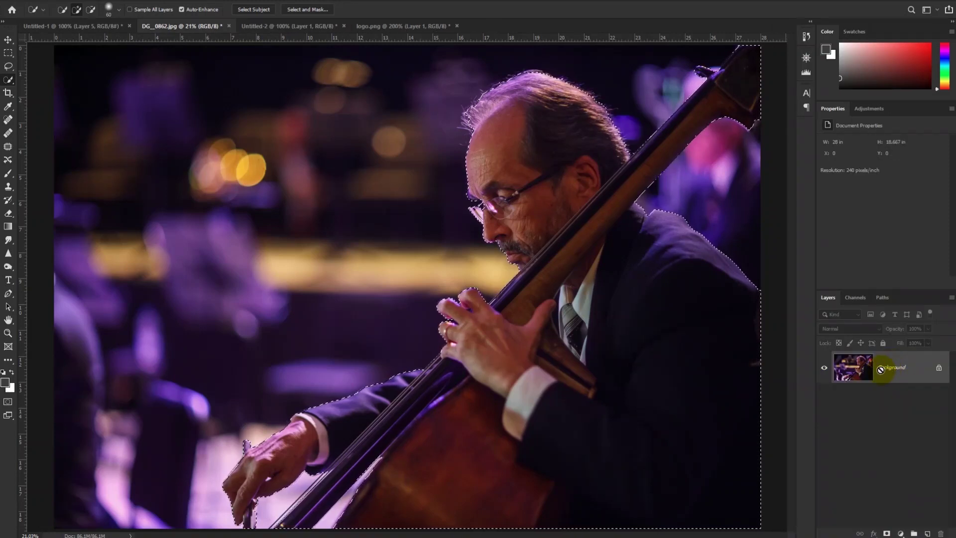
key(ctrl+j)
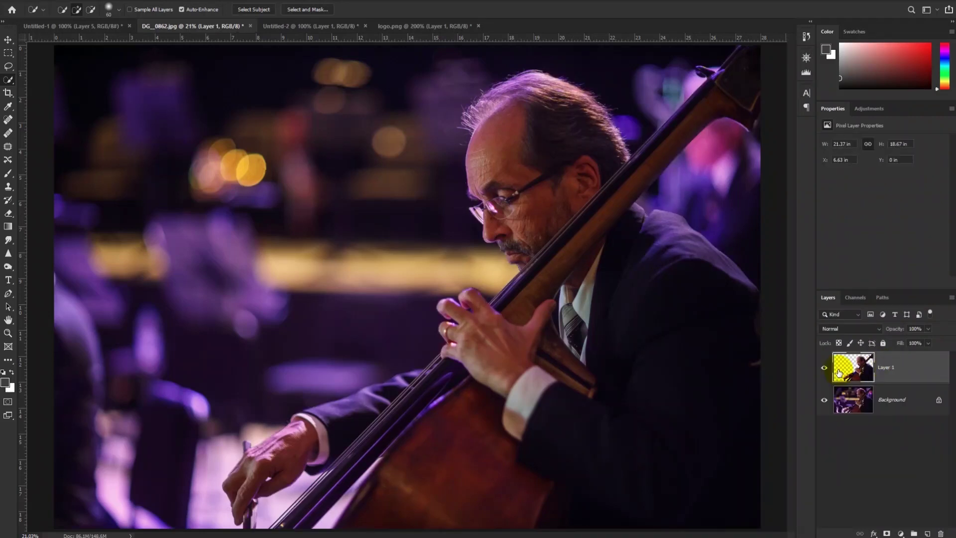
click(825, 401)
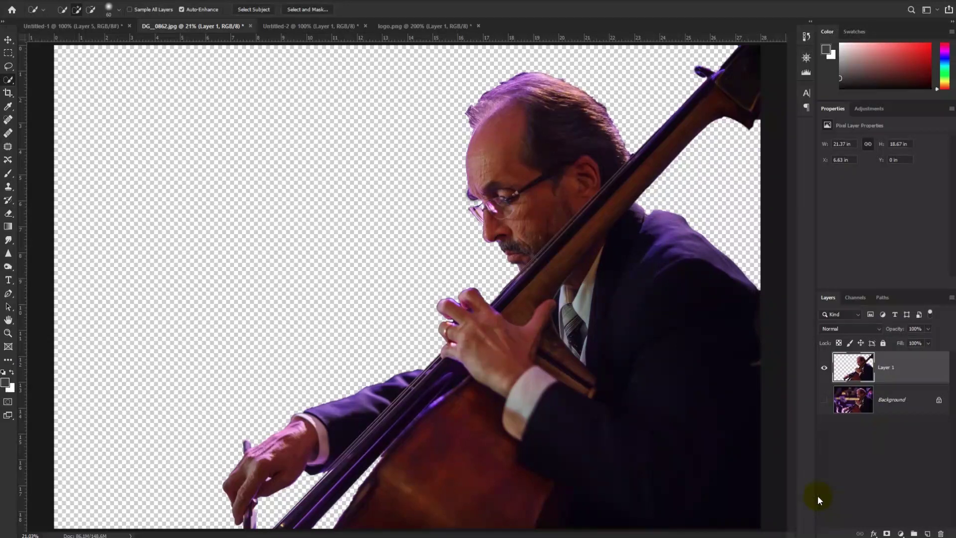
Step: Load the cellist cutout's outline as a selection, fill it with the dark grey foreground colour and deselect
ctrl+click(858, 369)
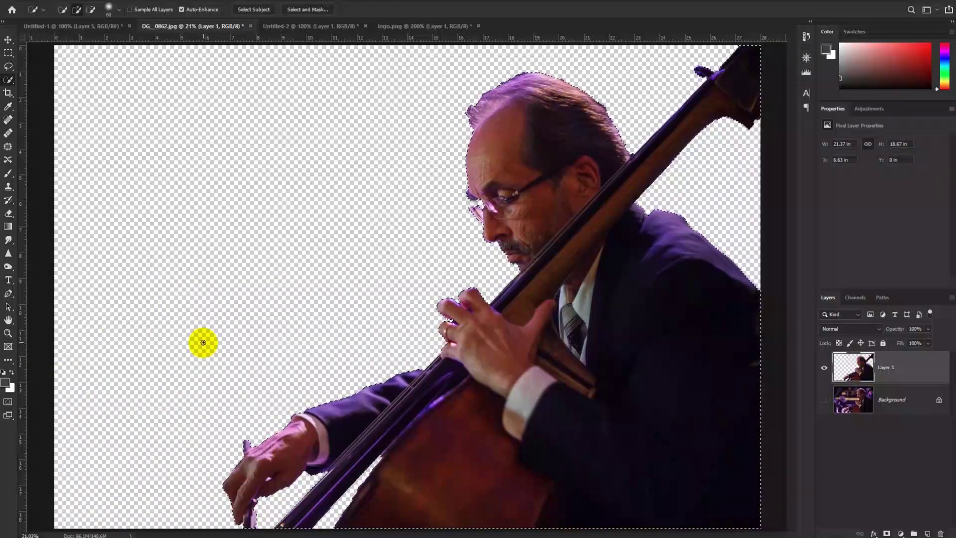
key(alt)
key(alt+BackSpace)
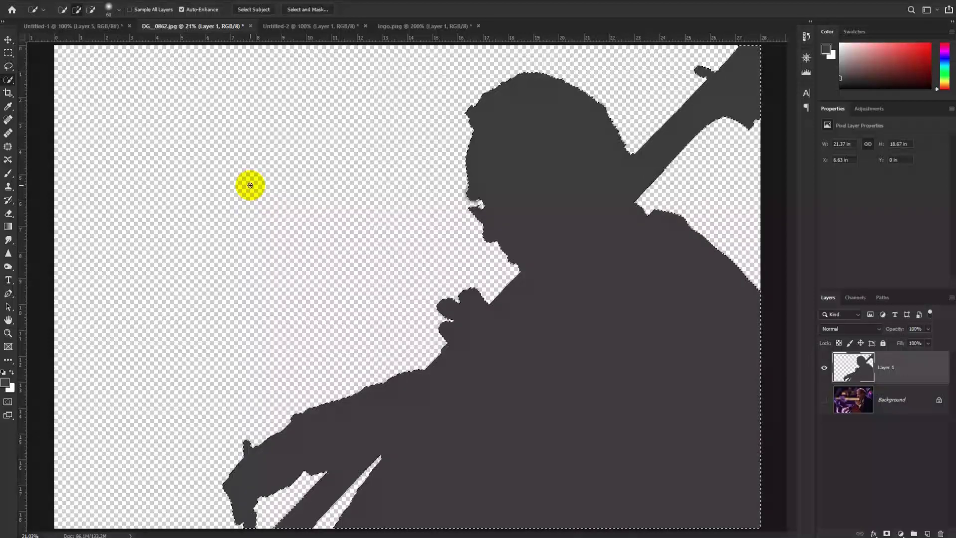
click(8, 65)
click(244, 128)
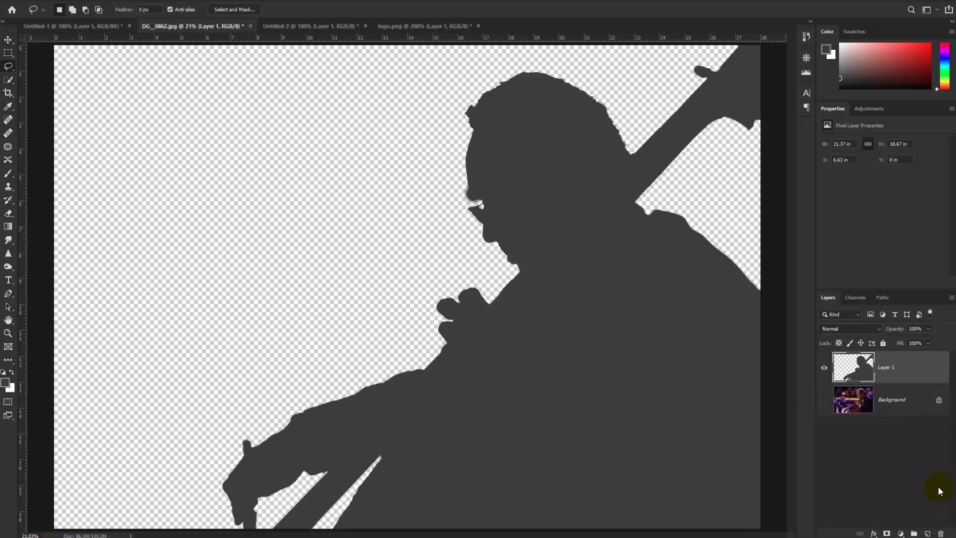
Step: Add a new layer beneath the grey silhouette and fill it with black
click(925, 533)
drag(905, 367, 907, 406)
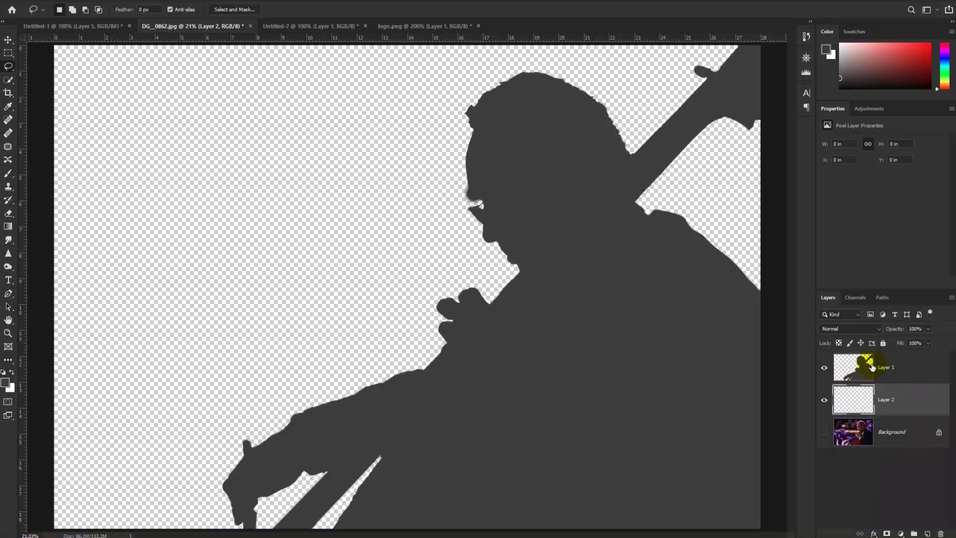
click(4, 373)
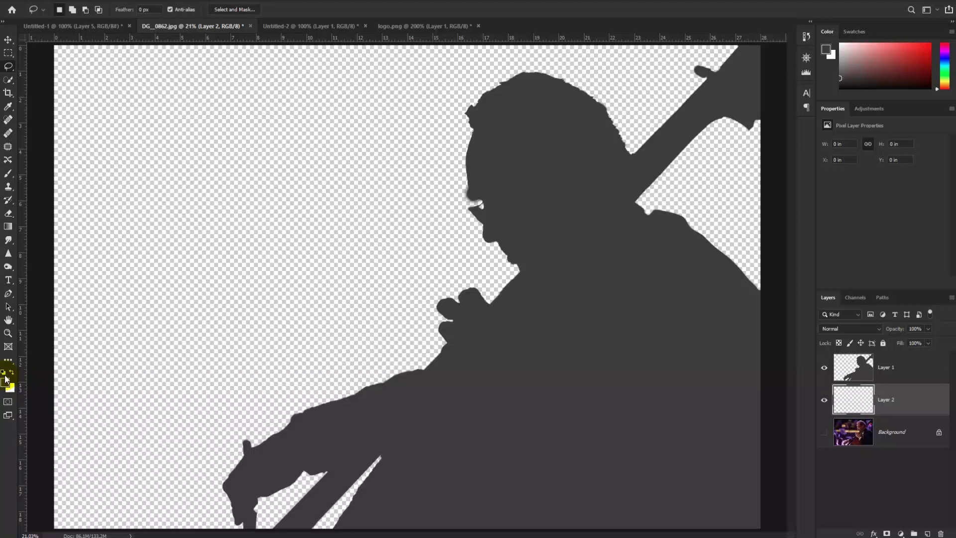
drag(88, 373, 88, 373)
key(alt+BackSpace)
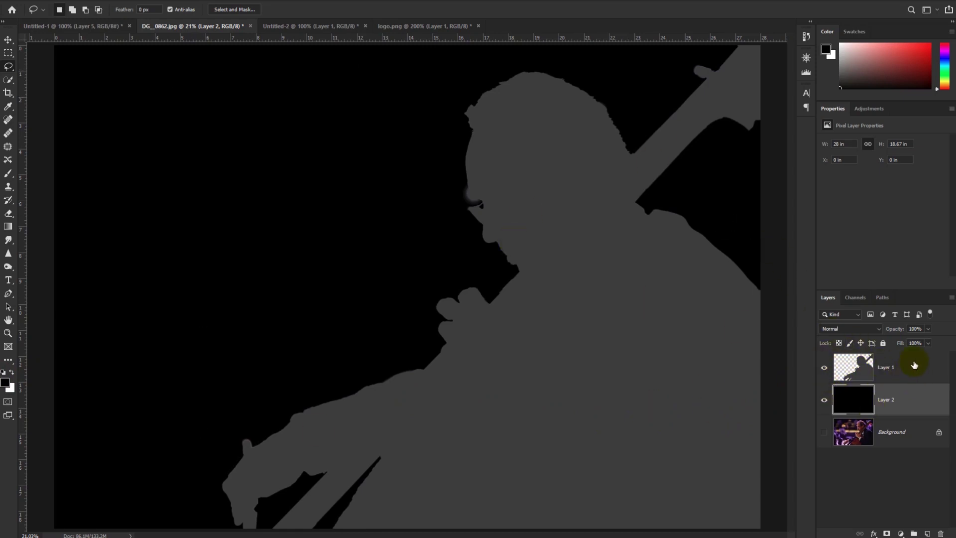
Step: Group the silhouette layer and the black layer into a new group named "mask"
shift+click(913, 367)
click(952, 298)
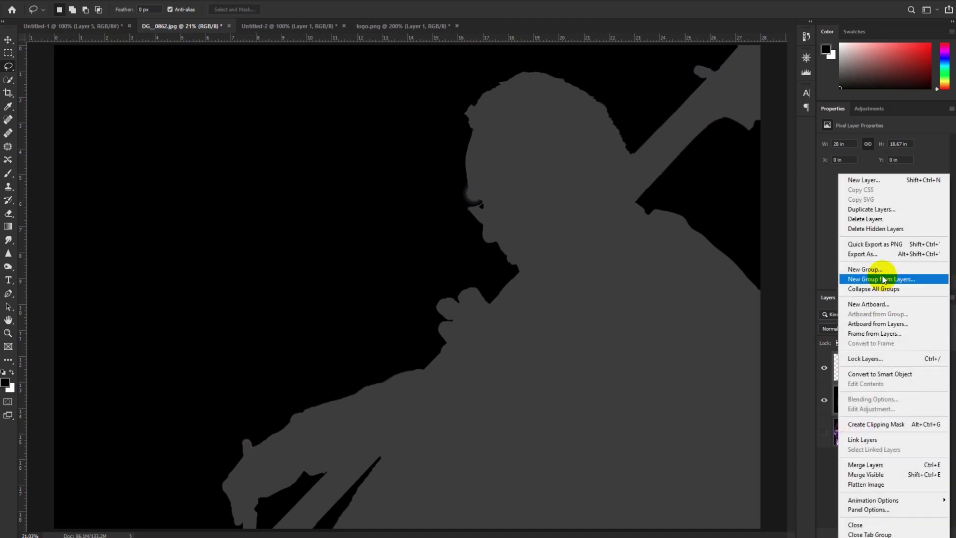
click(885, 280)
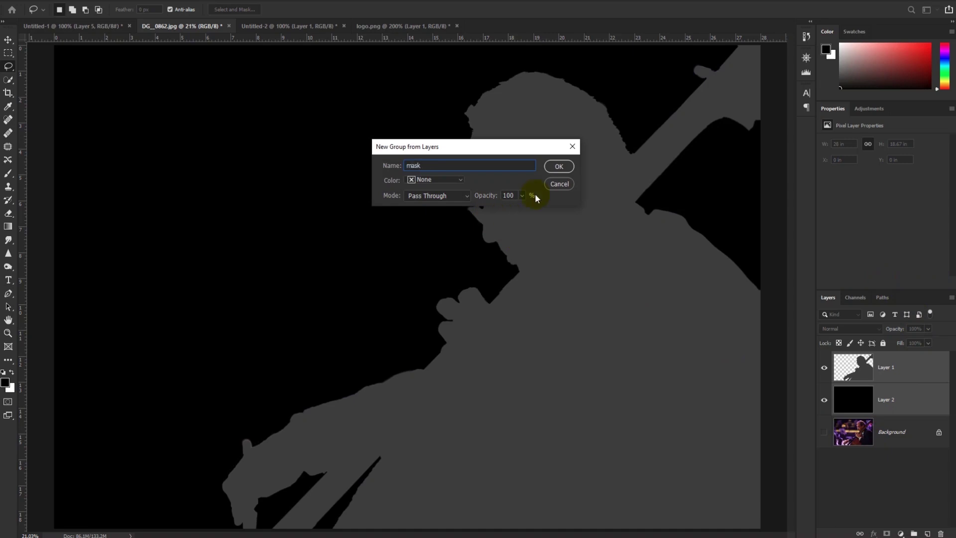
click(557, 167)
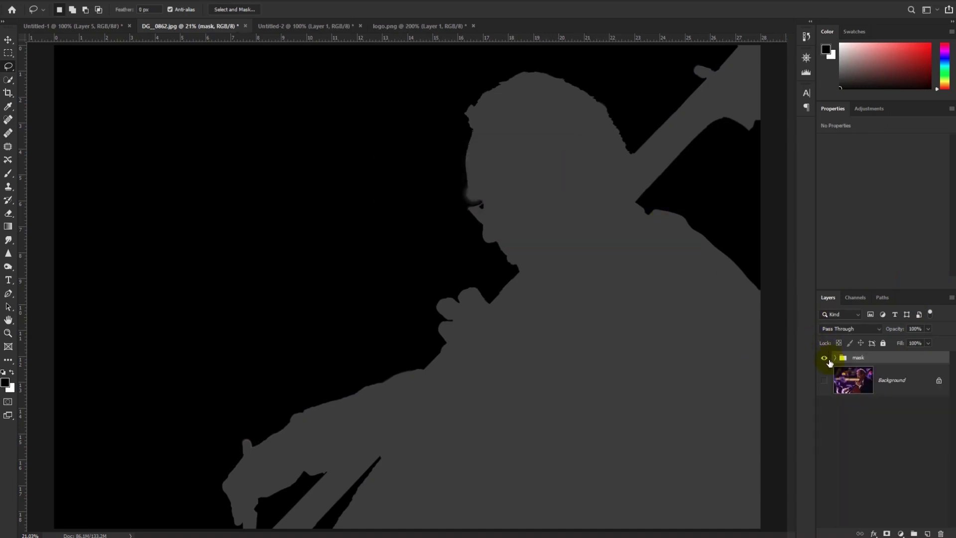
Step: Show the Background photo and toggle the mask group's visibility to compare them, leaving the group hidden
click(824, 381)
click(824, 358)
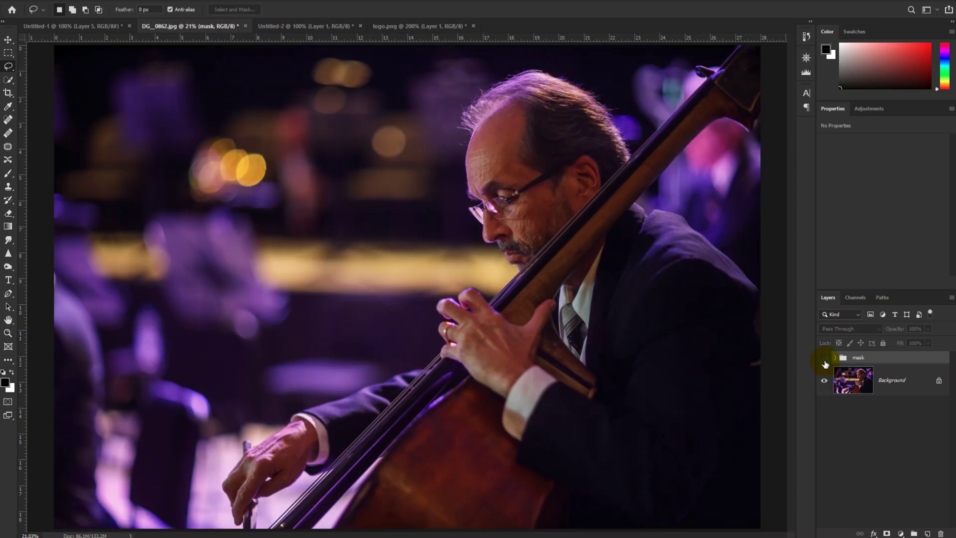
click(825, 360)
click(825, 359)
click(824, 359)
click(825, 360)
click(825, 359)
click(825, 360)
Step: Resize the image to a width of 1920 pixels, keeping its proportions
click(889, 381)
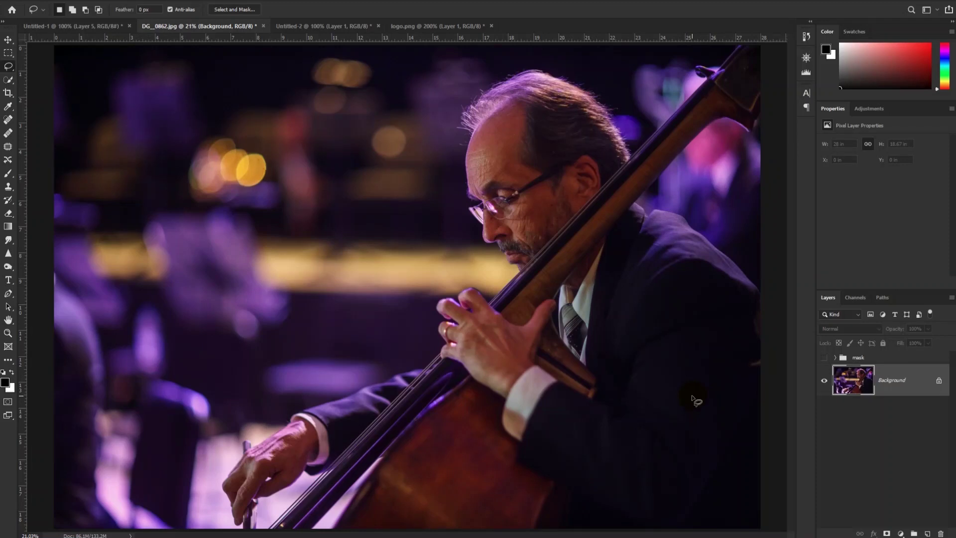
key(ctrl+alt+i)
right_click(695, 399)
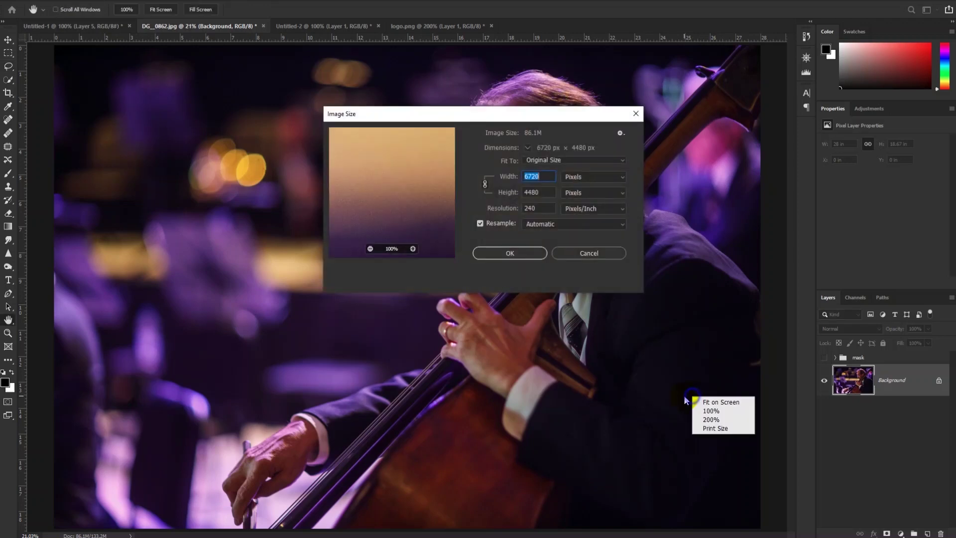
click(540, 112)
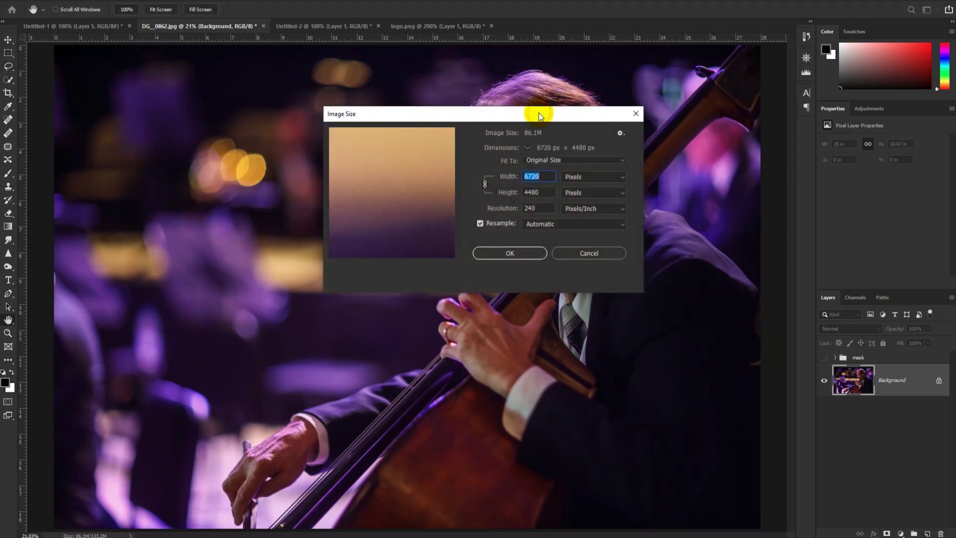
text(1920)
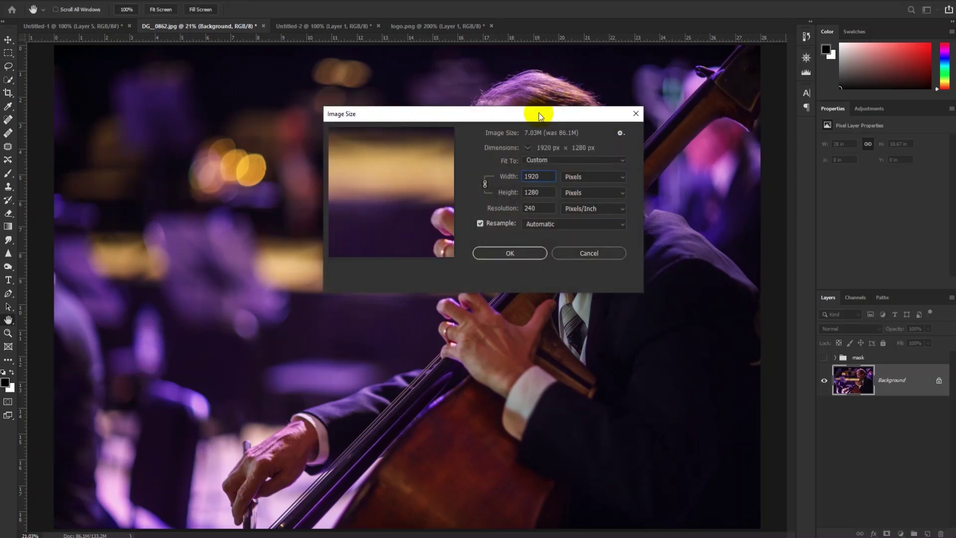
click(509, 253)
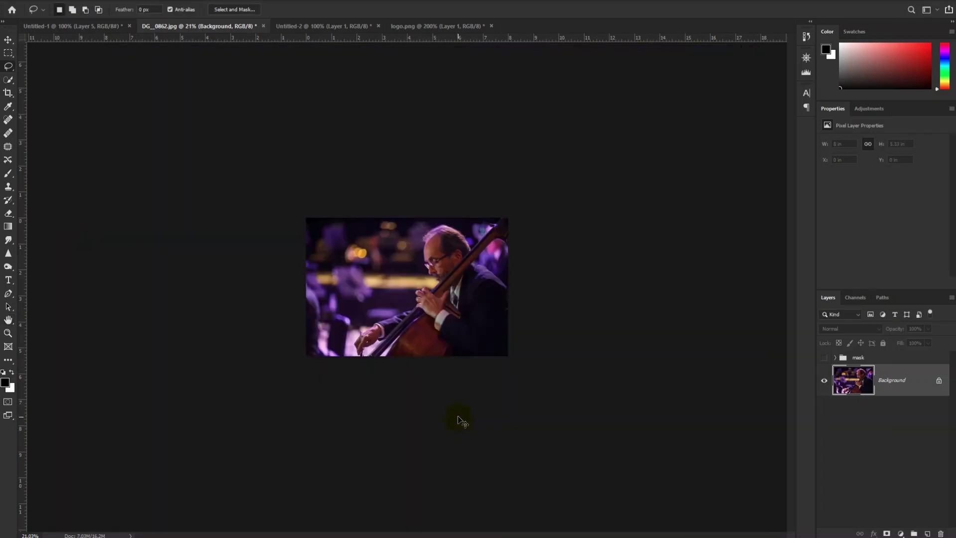
Step: Save the photo without the mask to the Desktop as a JPEG named "osdl" at quality 9
key(ctrl+0)
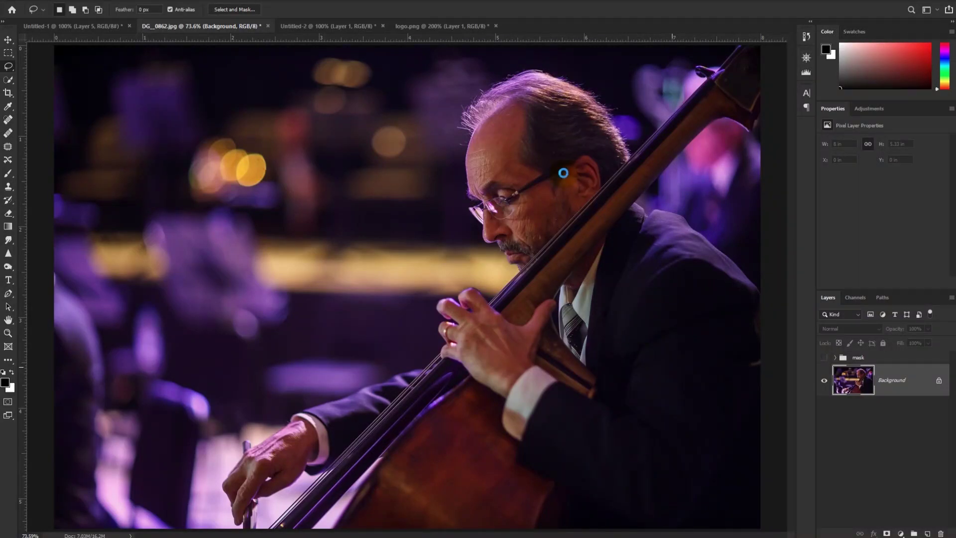
key(ctrl+shift+s)
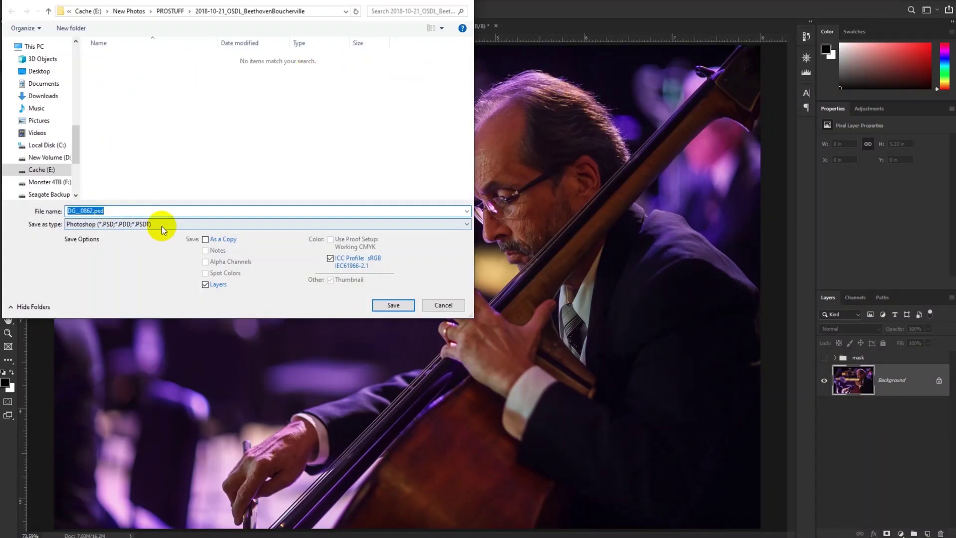
click(162, 227)
click(128, 305)
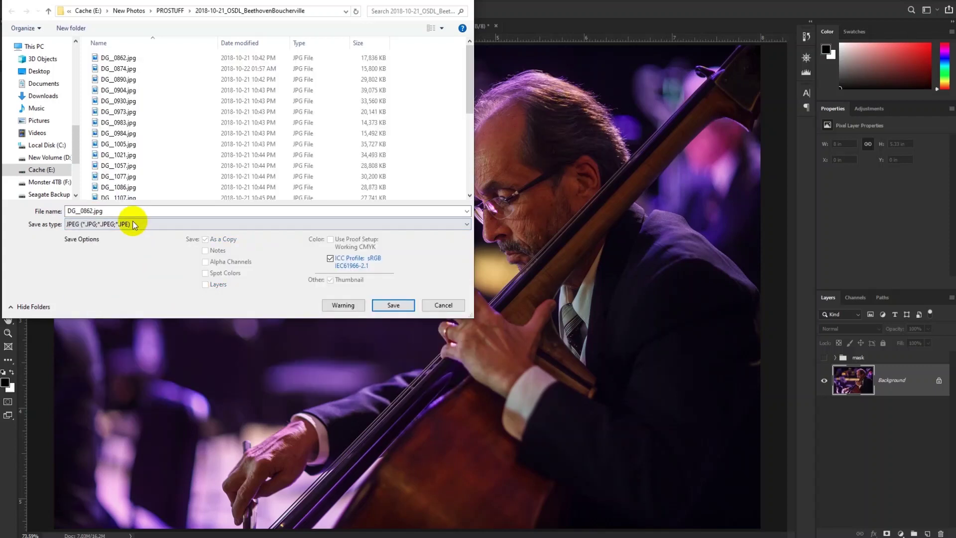
double_click(128, 211)
text(sdl)
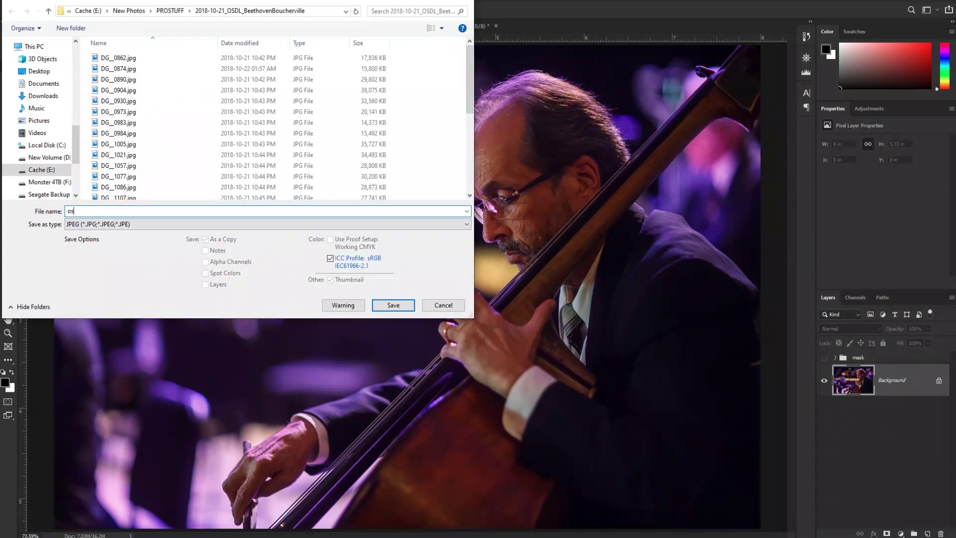
click(40, 63)
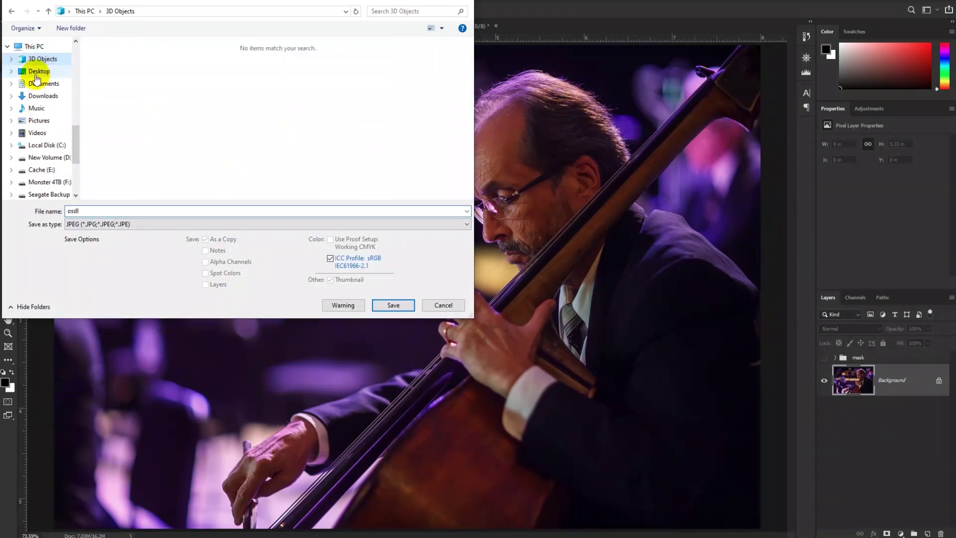
click(35, 70)
click(411, 308)
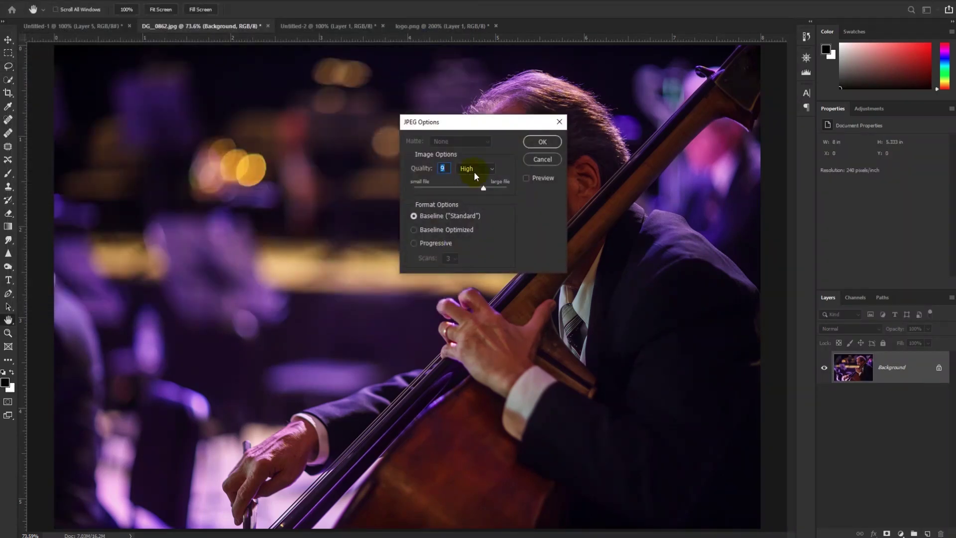
click(542, 143)
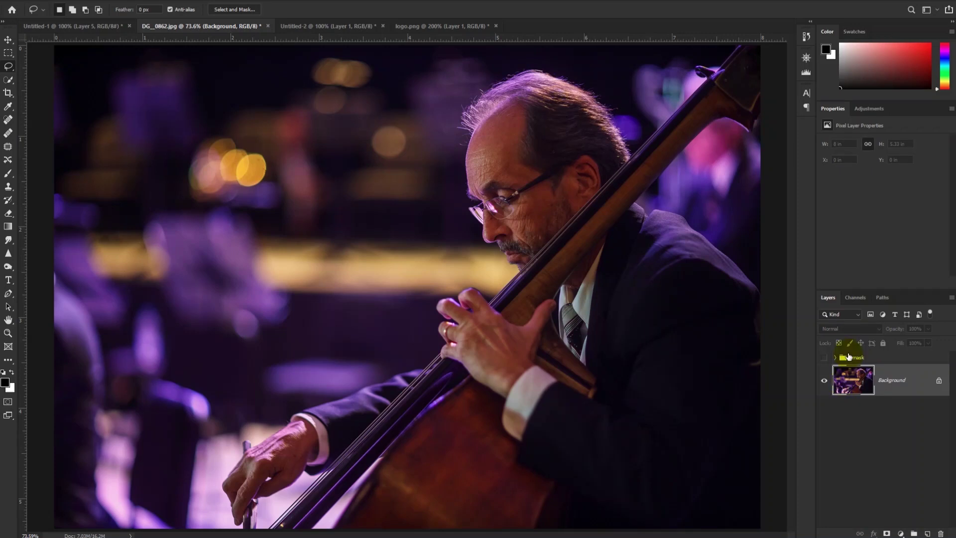
Step: Show the mask group and save the image to the Desktop as a JPEG named "osdl_depth"
click(825, 359)
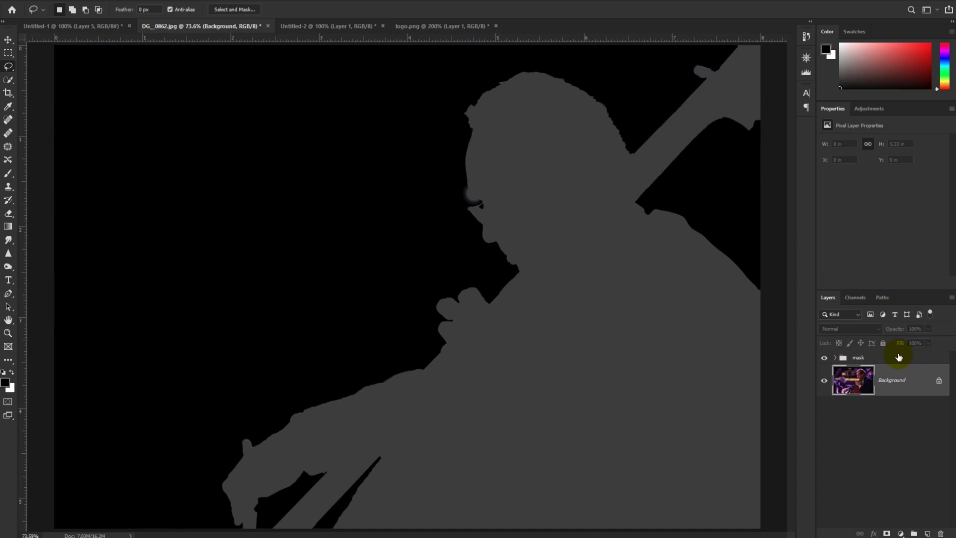
key(ctrl+shift+s)
click(38, 71)
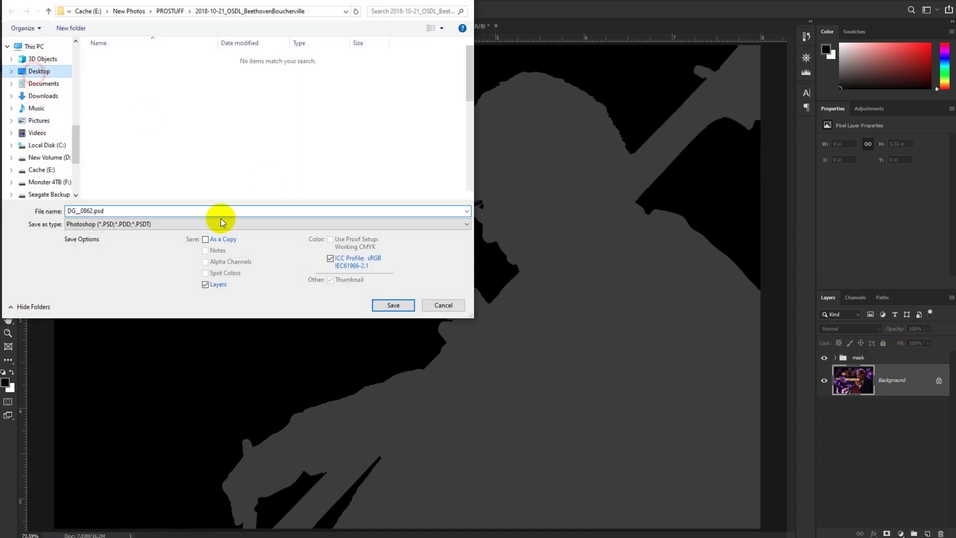
click(167, 224)
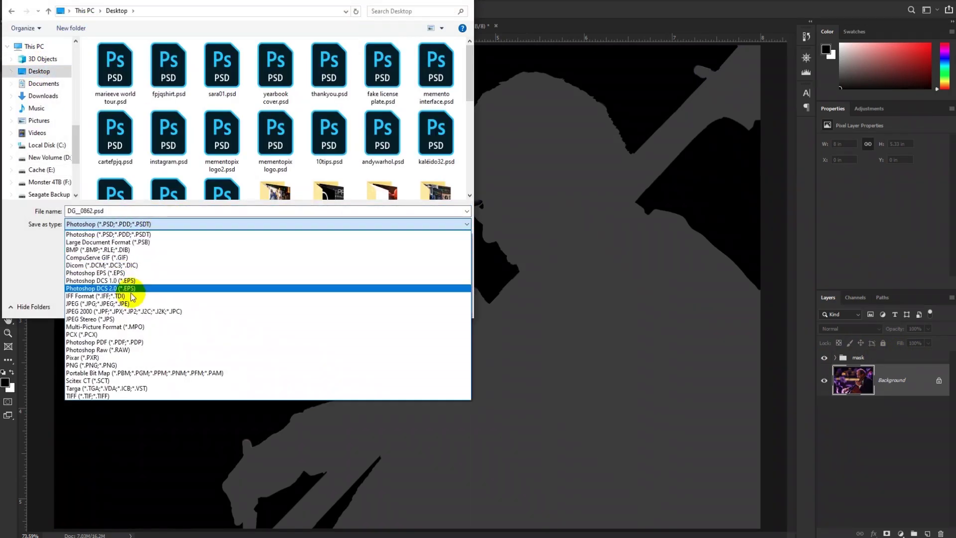
click(127, 303)
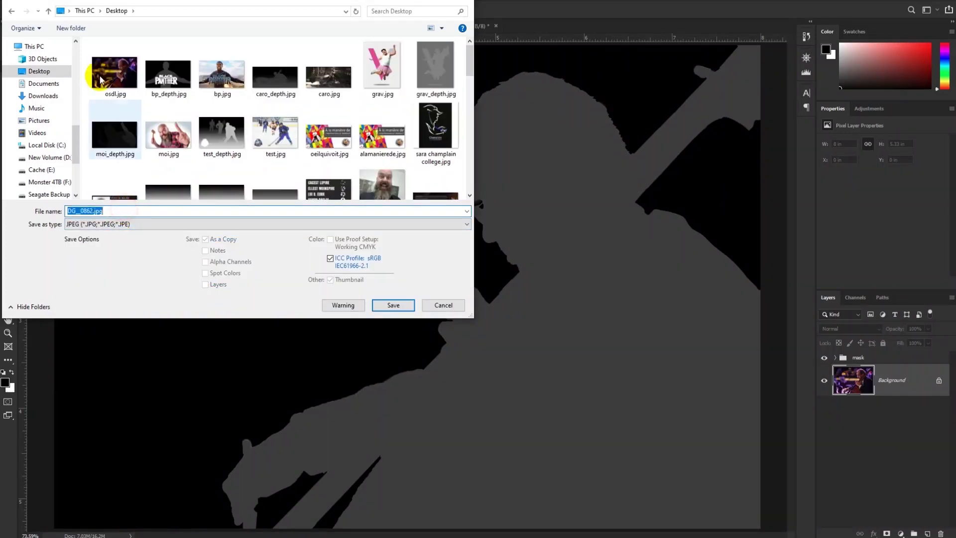
click(104, 95)
click(99, 213)
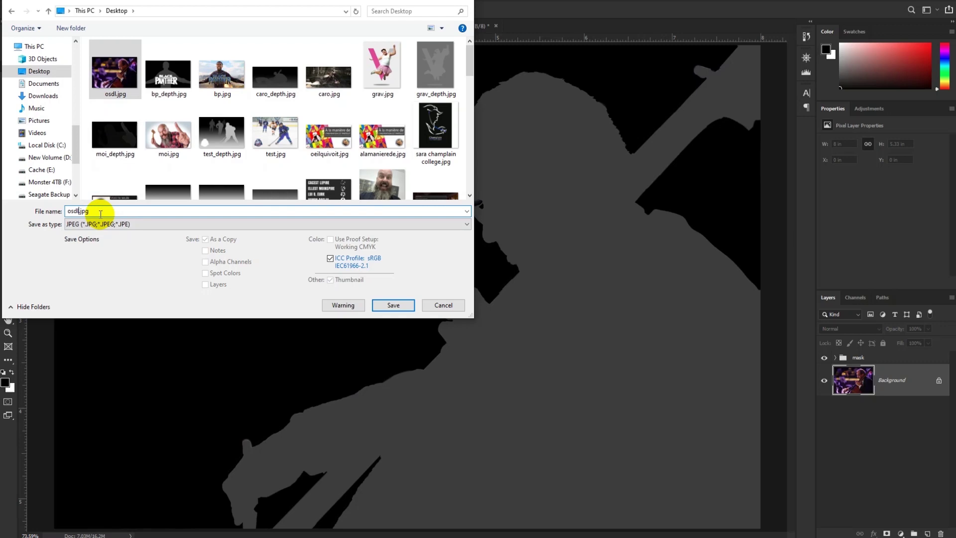
click(80, 211)
text(_depth)
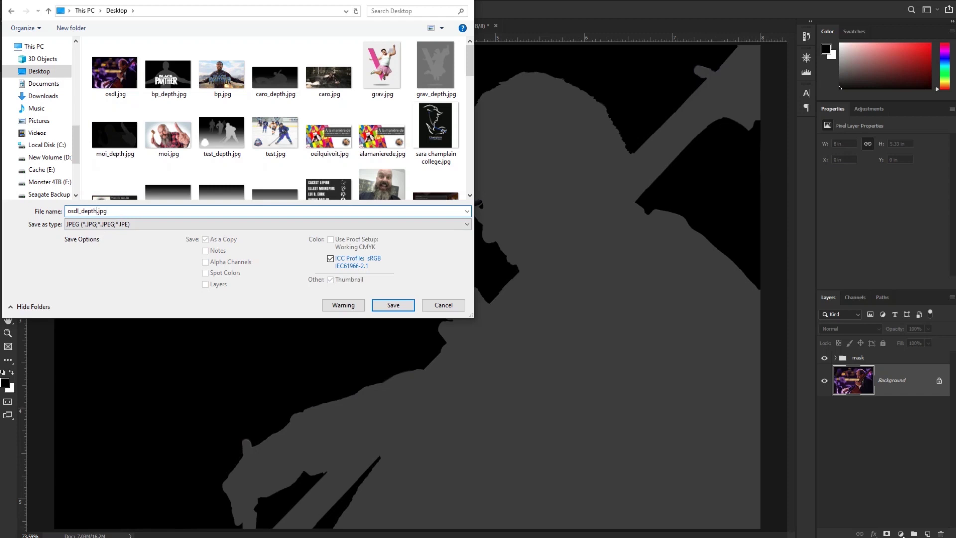
click(390, 303)
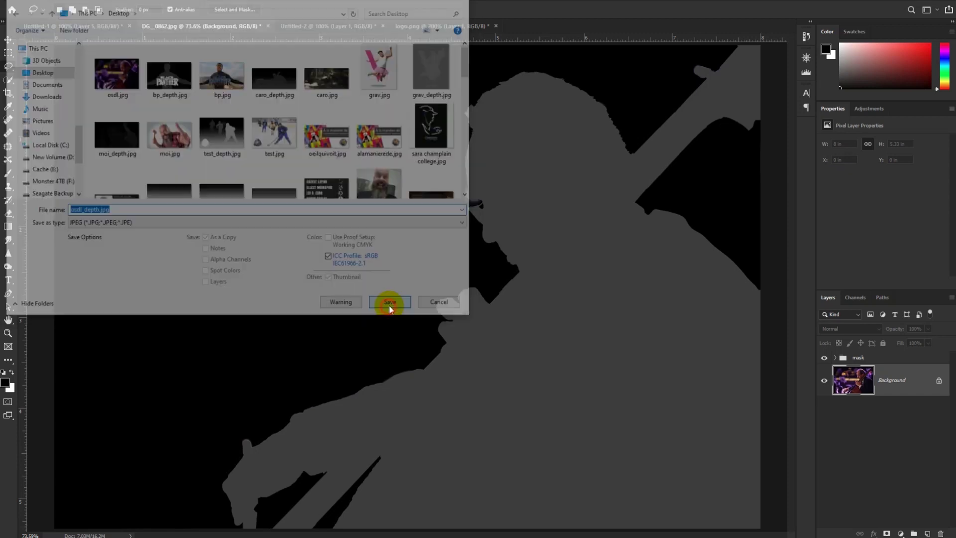
click(534, 141)
Step: Switch to Facebook, load osdl.jpg and osdl_depth.jpg into a new post to preview the 3D photo, and discard the post
click(99, 30)
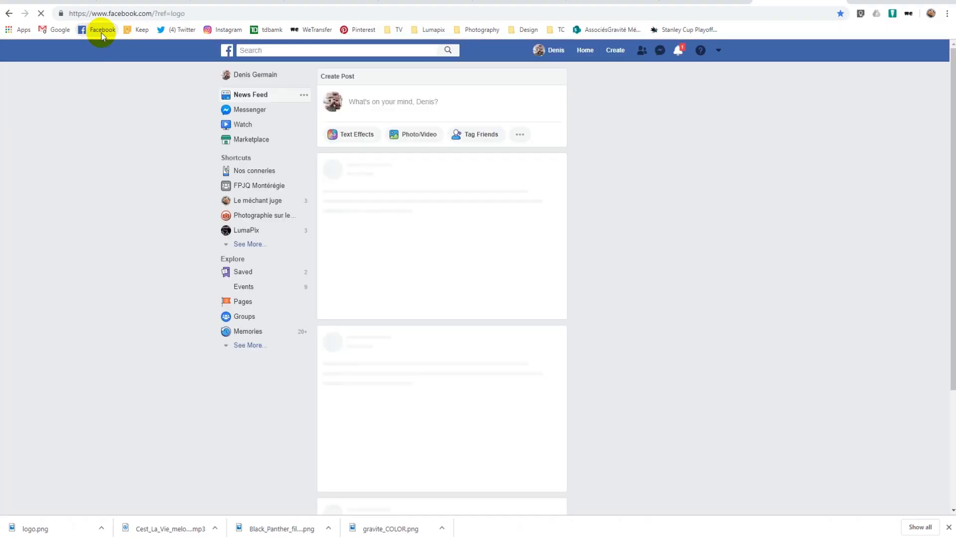
click(374, 103)
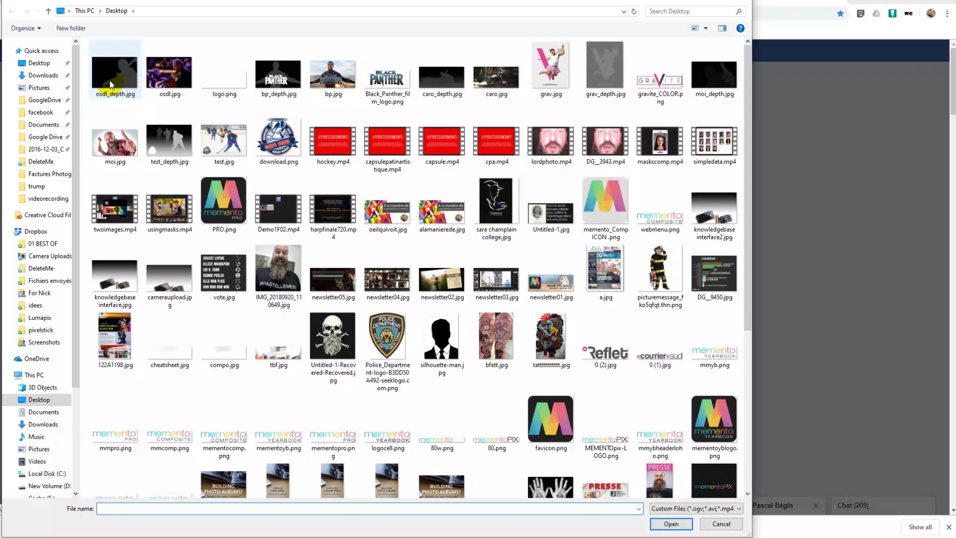
click(110, 84)
ctrl+click(164, 74)
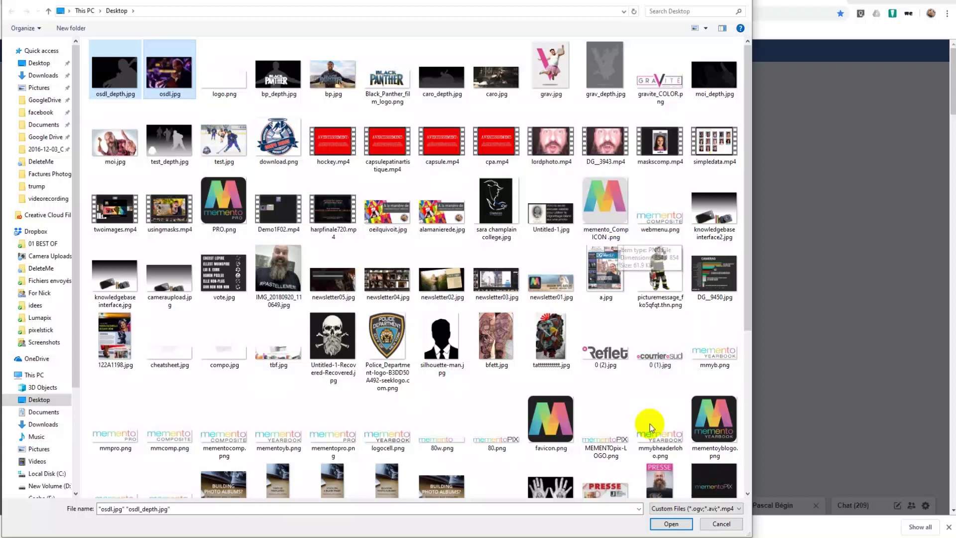
click(672, 526)
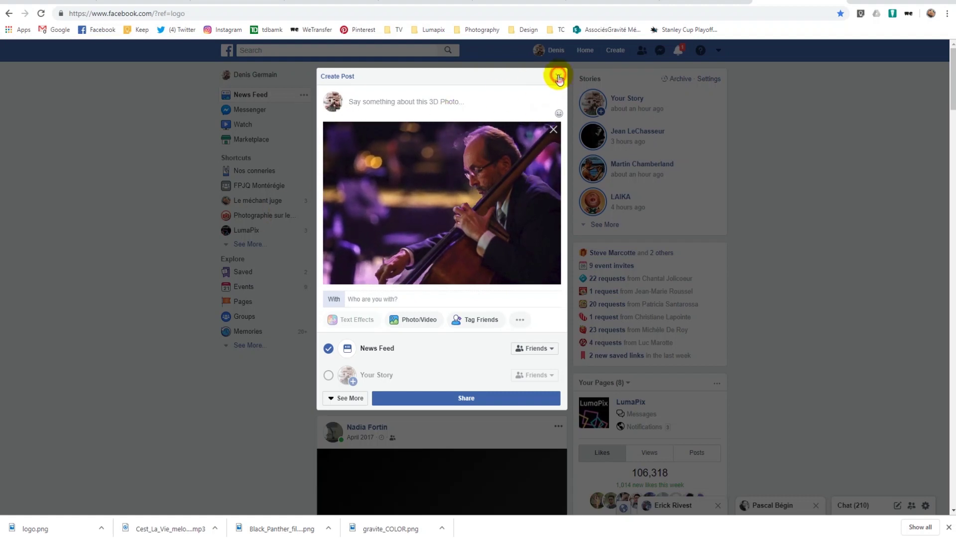
click(559, 78)
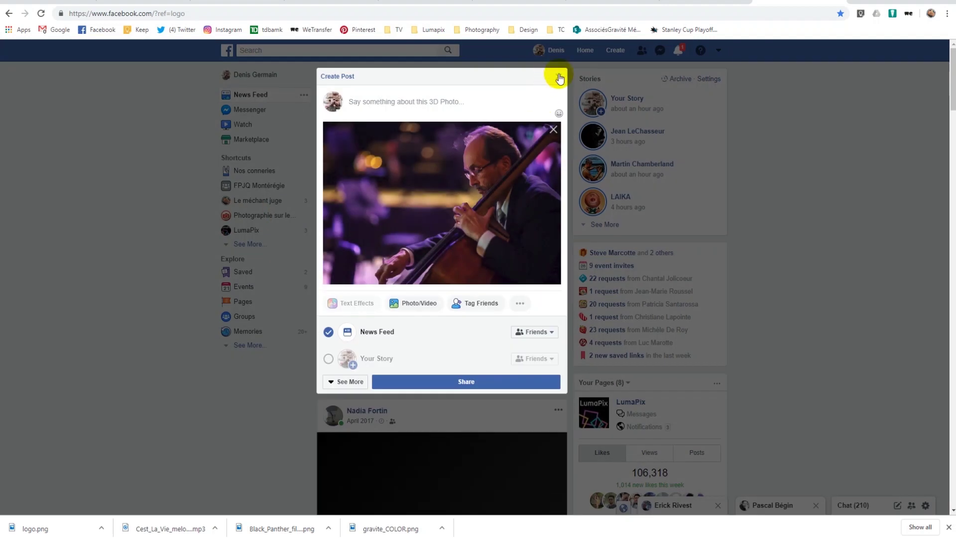
click(560, 78)
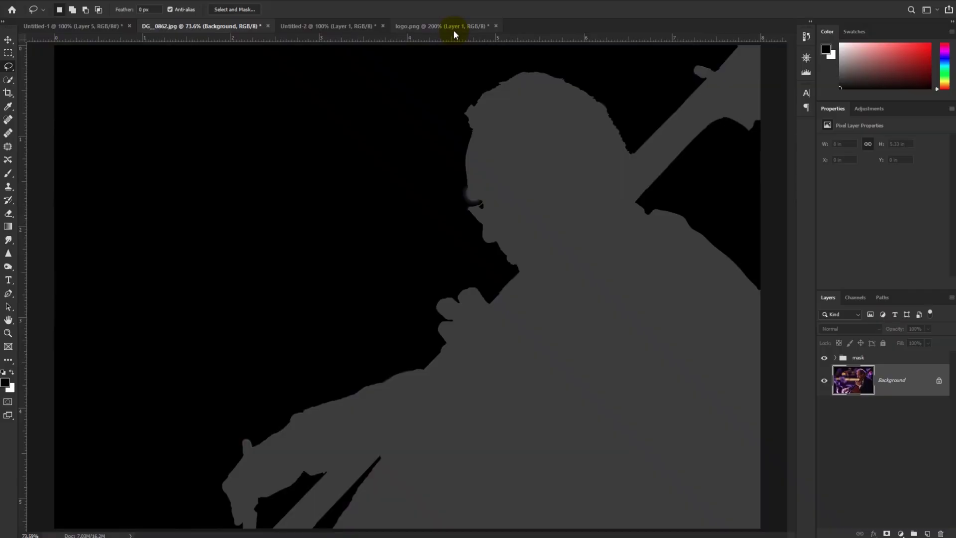
Step: Copy the white OSDL logo from logo.png into the cellist photo above Background, placing it at about X 0.73 in, Y 0.66 in
click(454, 29)
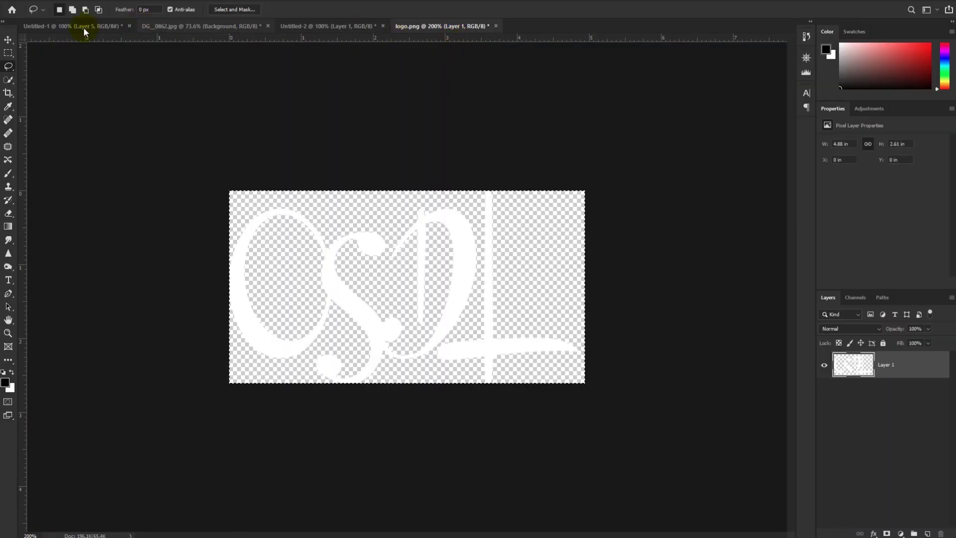
click(201, 25)
key(ctrl+v)
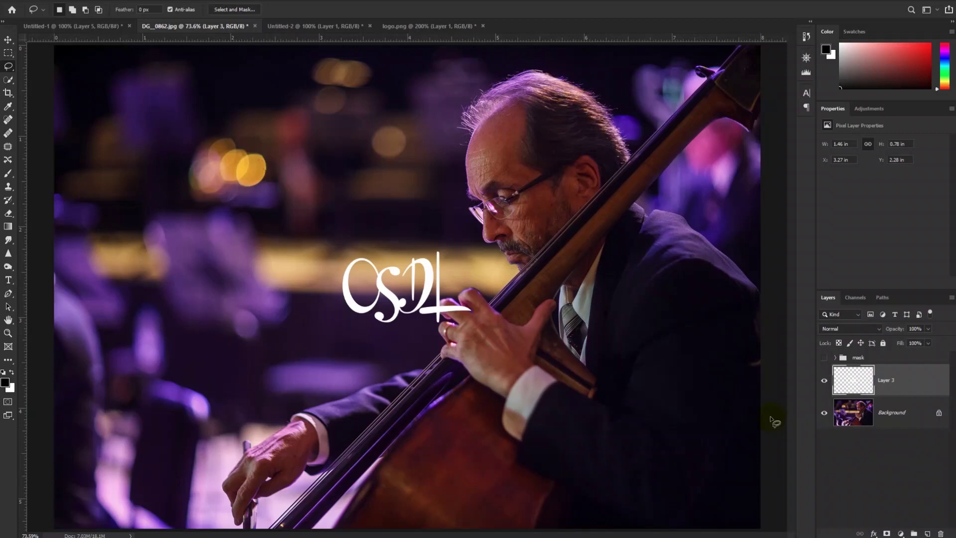
drag(372, 310, 161, 156)
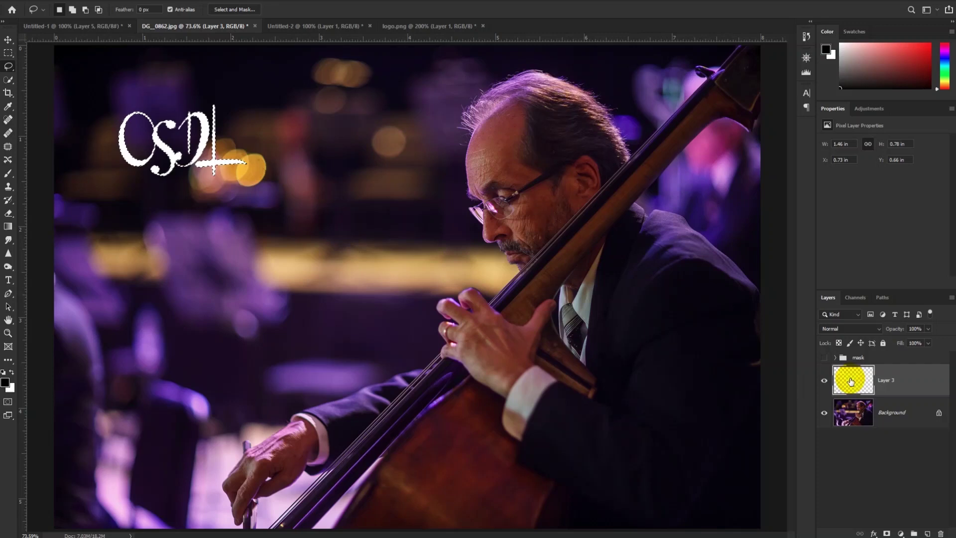
Step: With the mask group shown, add a new layer above the silhouette inside it and fill the logo-shaped selection with white
click(819, 358)
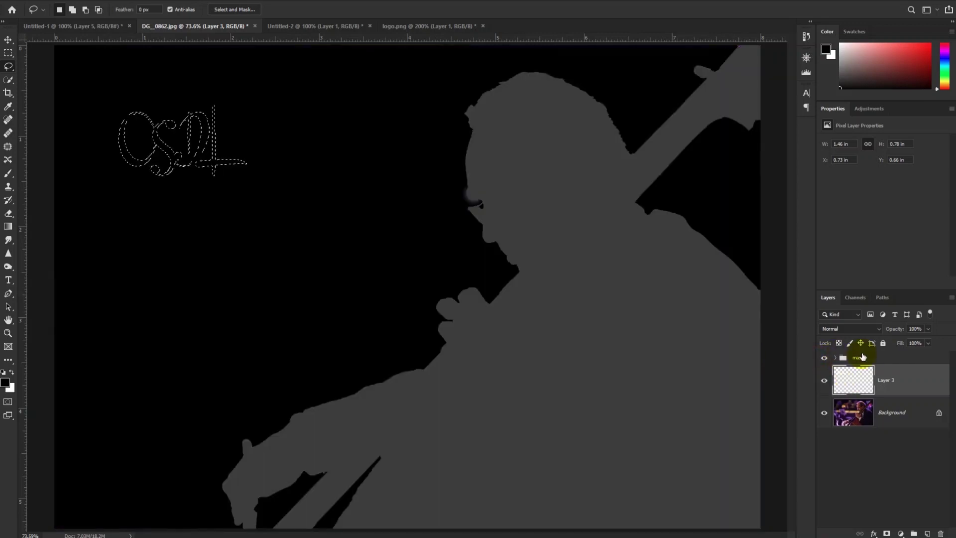
click(867, 358)
click(836, 358)
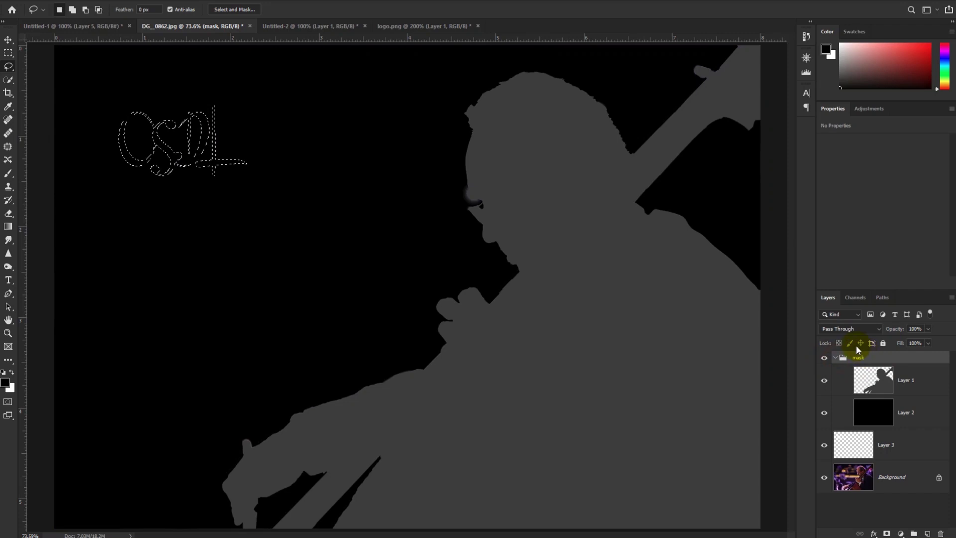
click(869, 387)
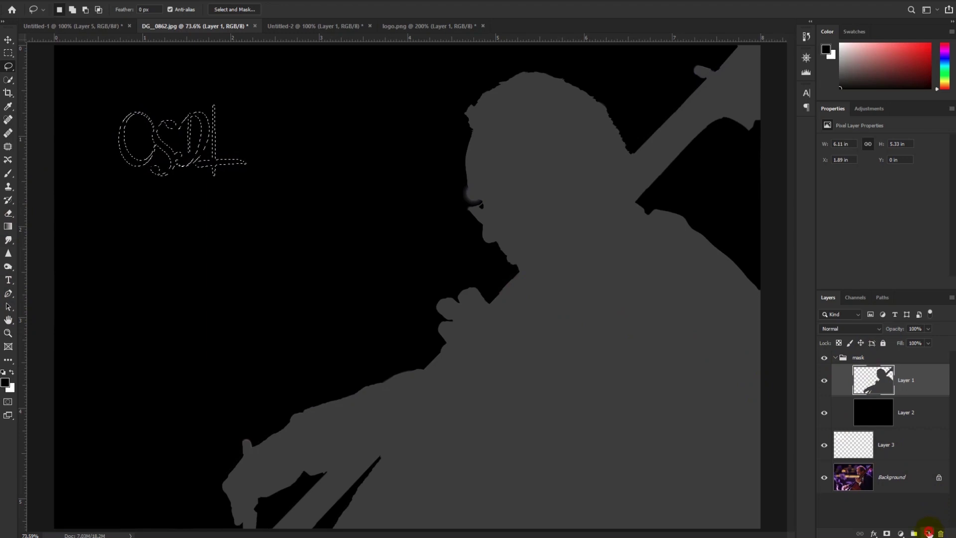
click(928, 533)
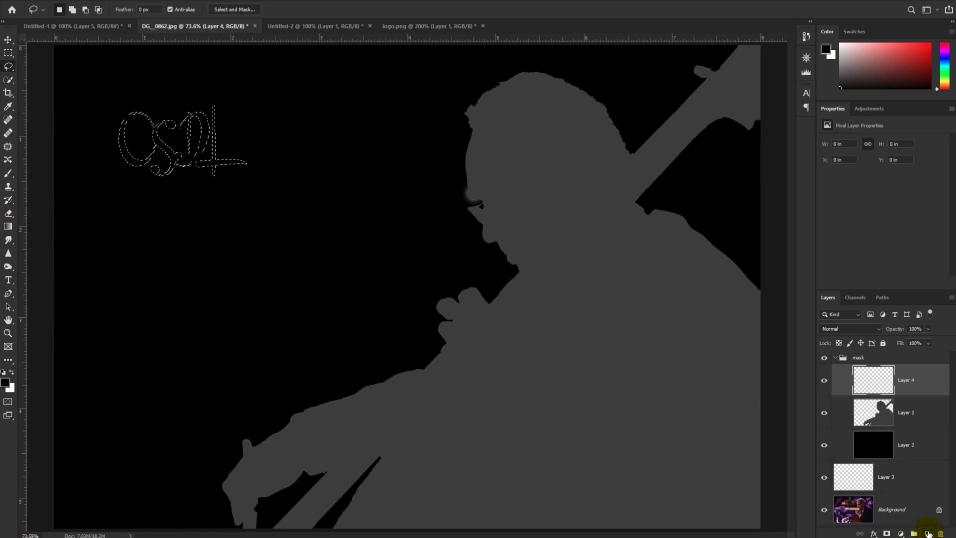
click(8, 53)
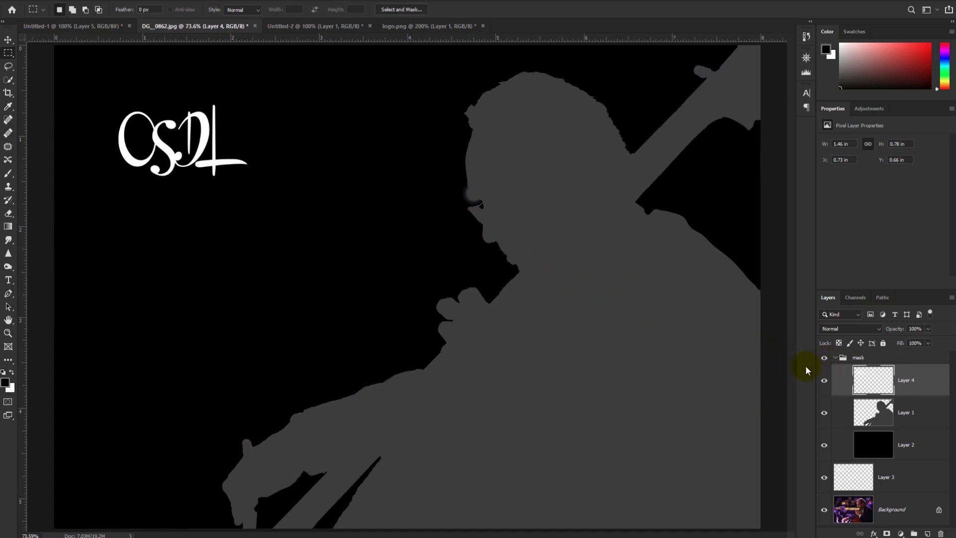
Step: Save the mask with the white logo to the Desktop as a JPEG, replacing osdl_depth.jpg
key(ctrl+shift+s)
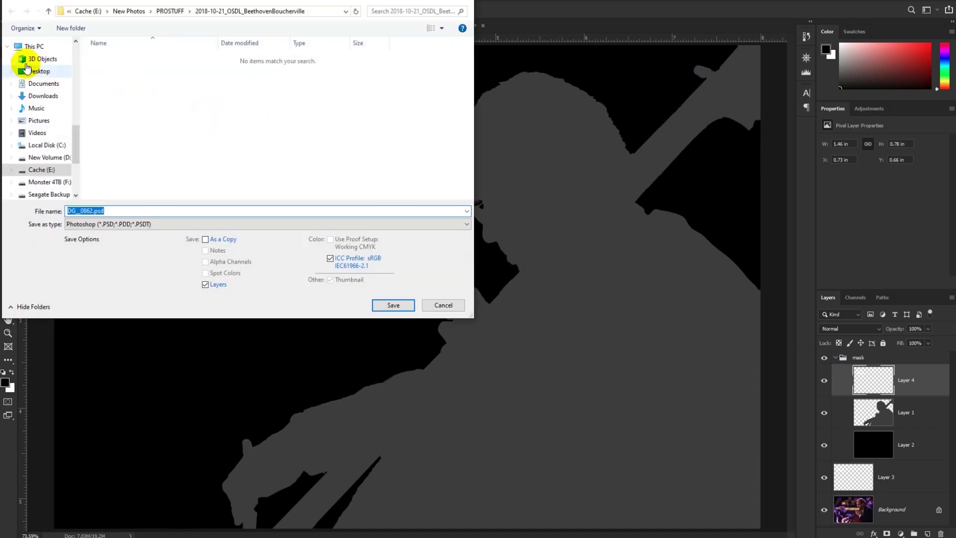
click(39, 70)
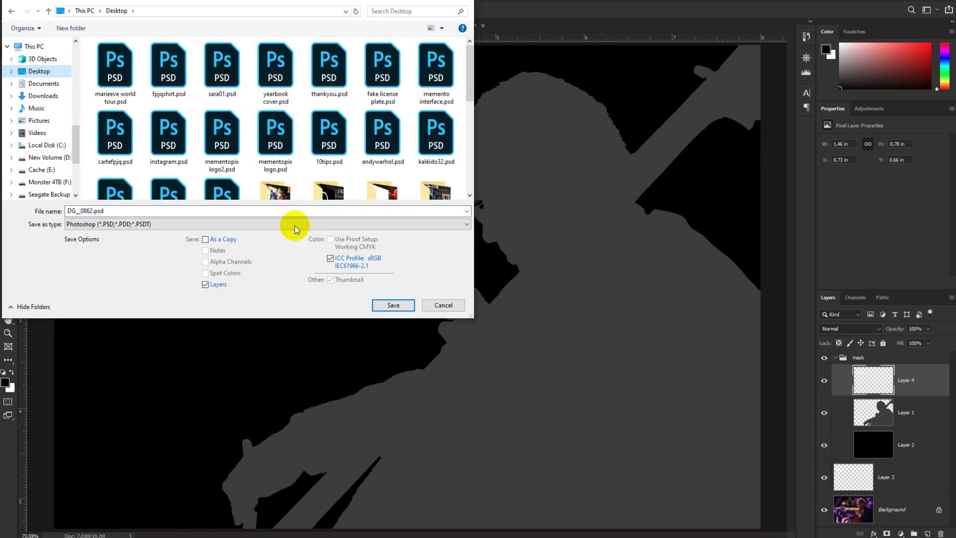
click(185, 224)
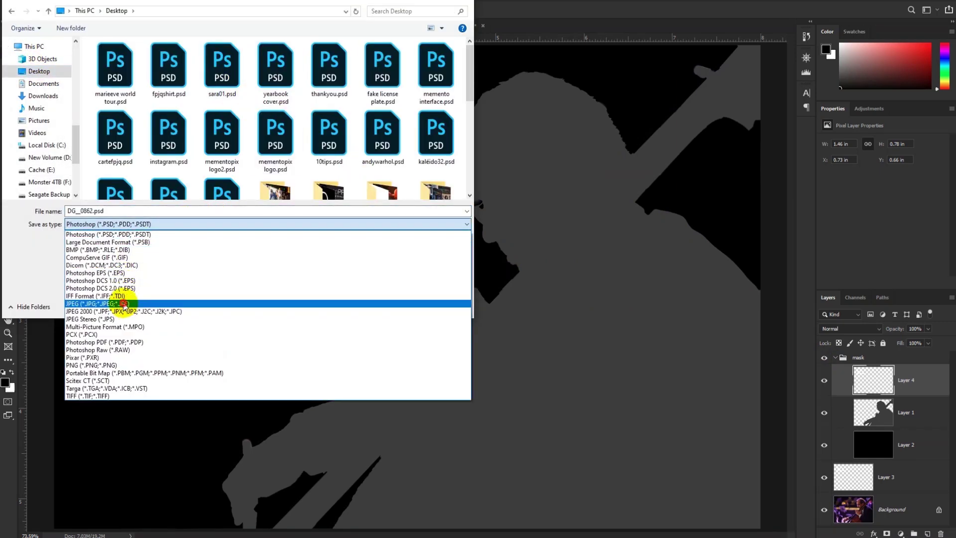
click(124, 303)
click(116, 74)
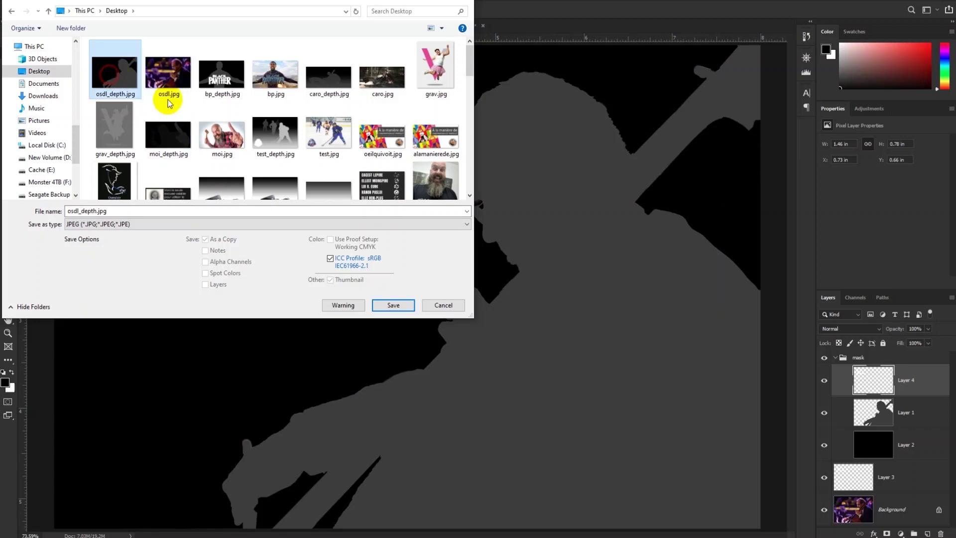
click(389, 302)
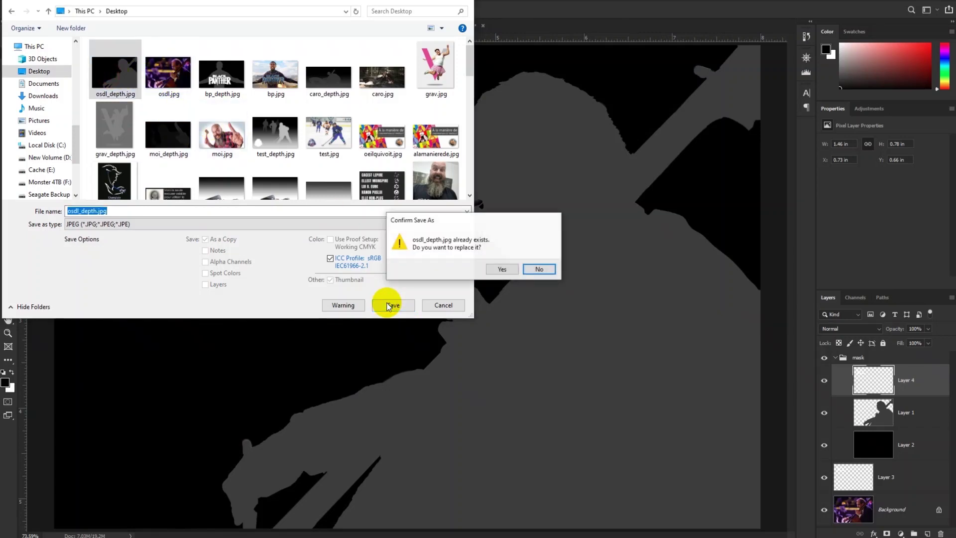
click(513, 268)
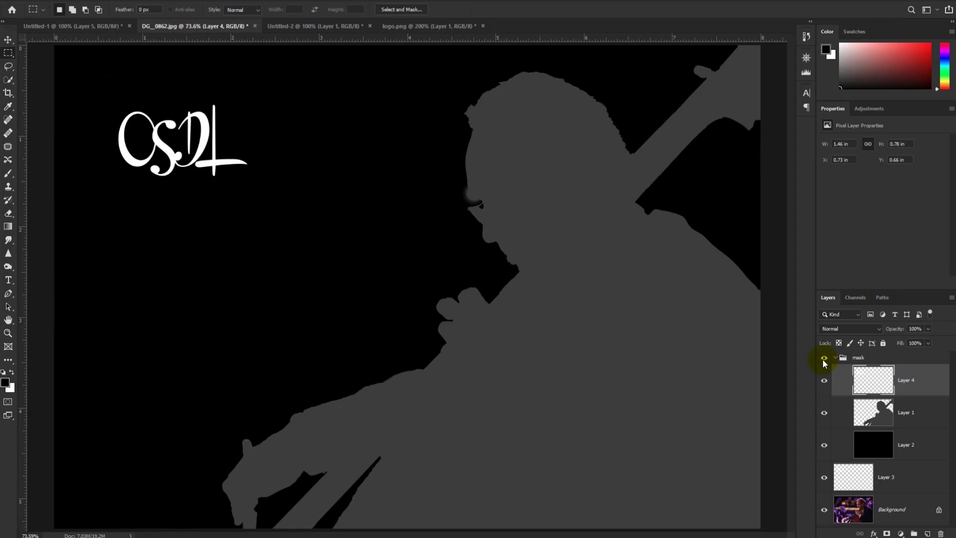
click(542, 142)
Step: Hide the mask group and save the photo with the logo as a quality 9 JPEG, replacing osdl.jpg on the Desktop
click(825, 360)
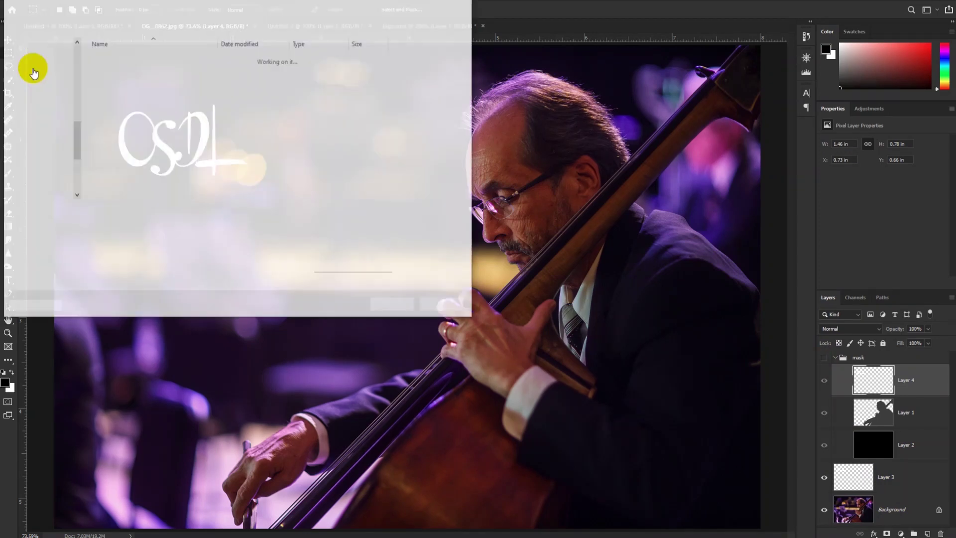
scroll(27, 75, up, 6)
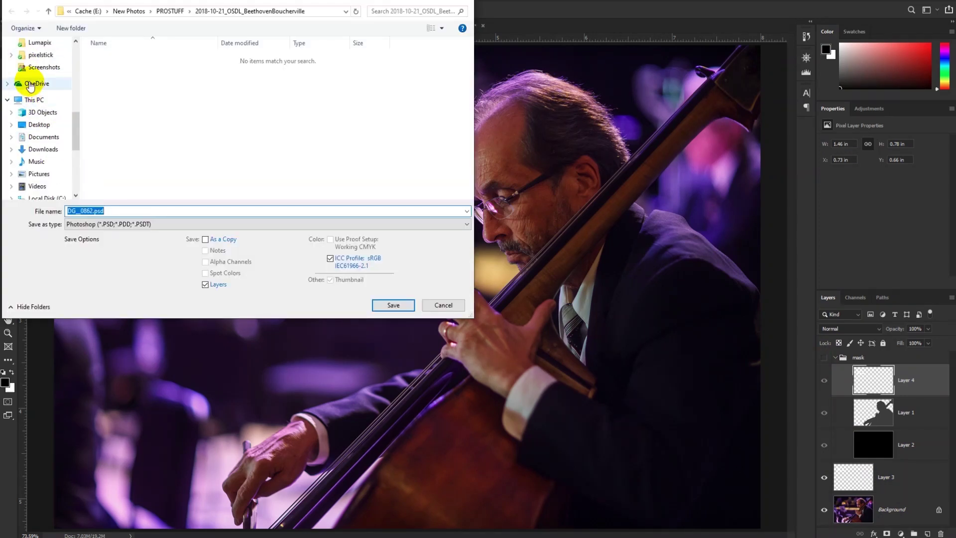
click(40, 46)
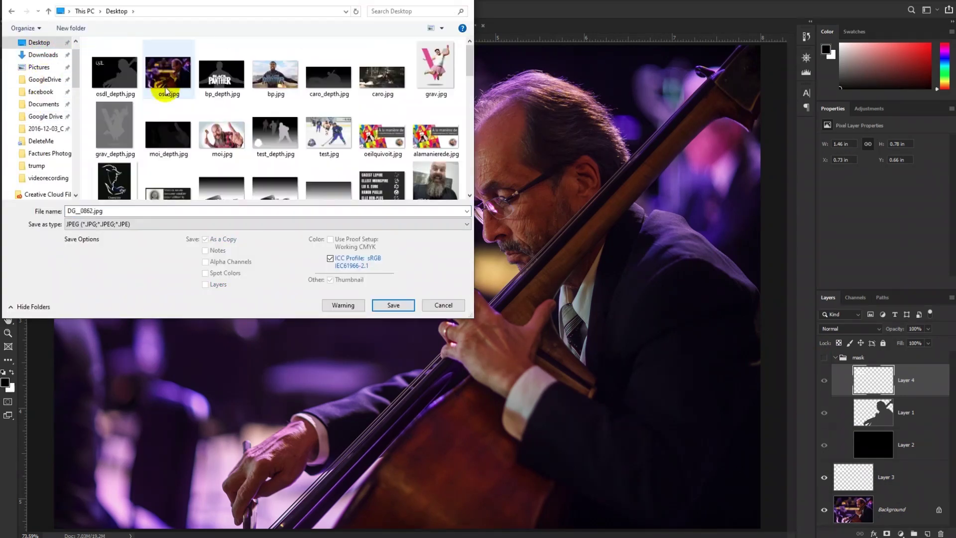
click(167, 80)
click(391, 303)
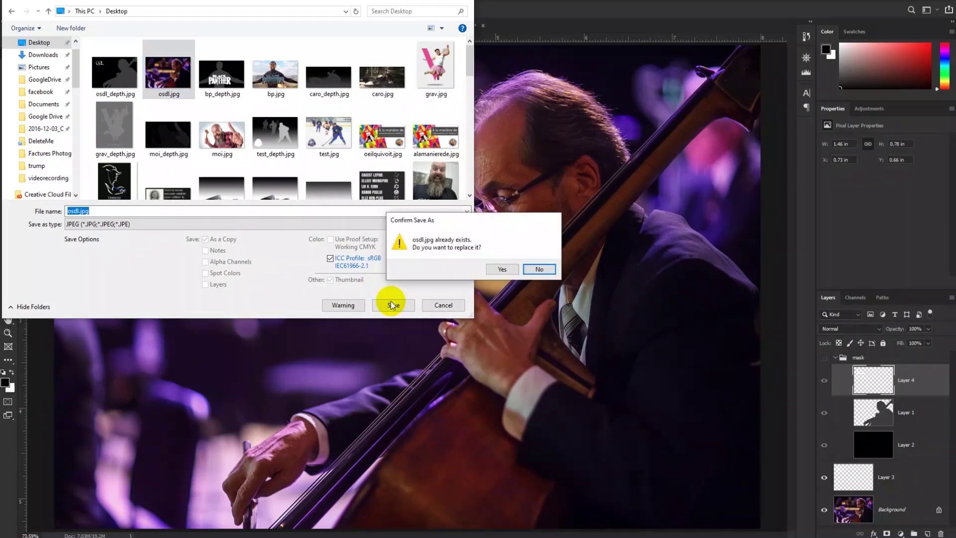
click(503, 270)
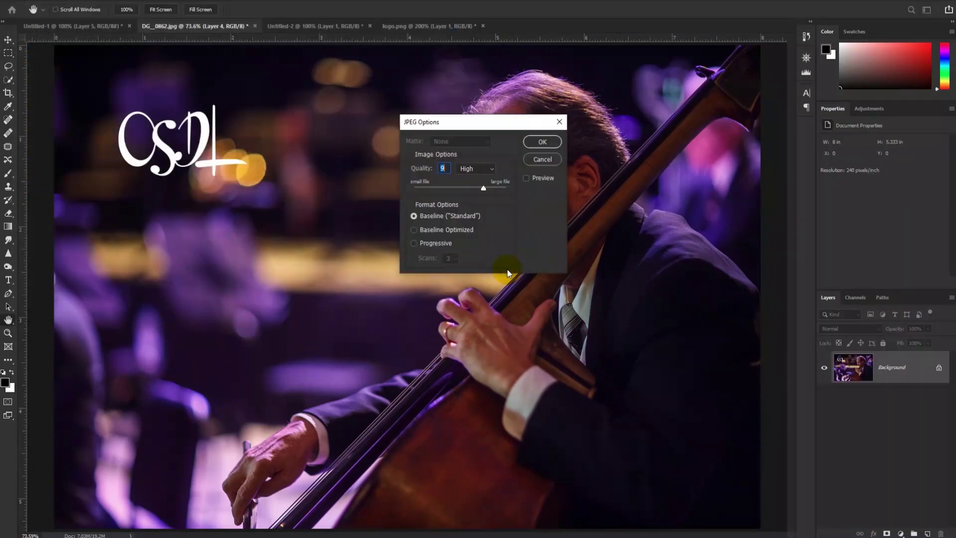
click(538, 142)
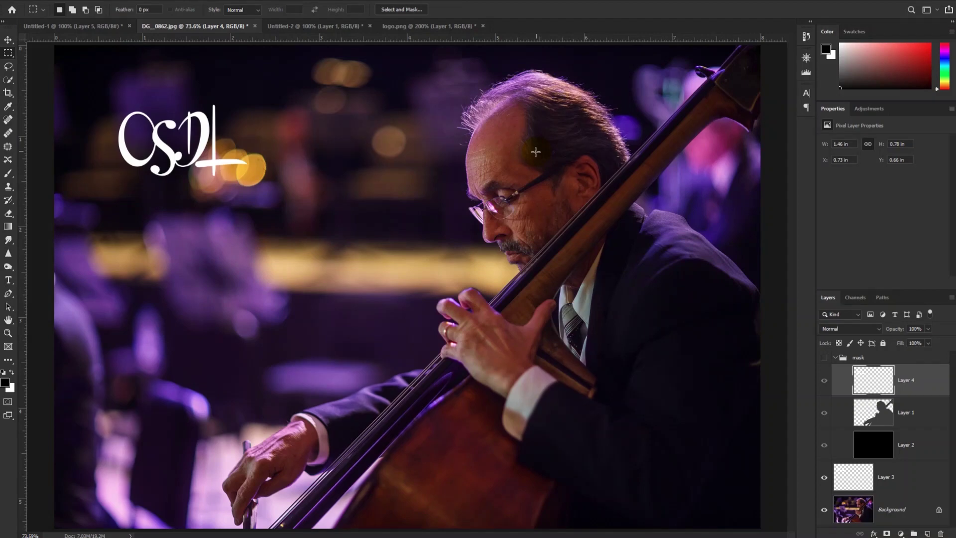
Step: Switch to Facebook and add osdl.jpg and osdl_depth.jpg from the Desktop to a new post as a 3D photo
key(alt+Tab)
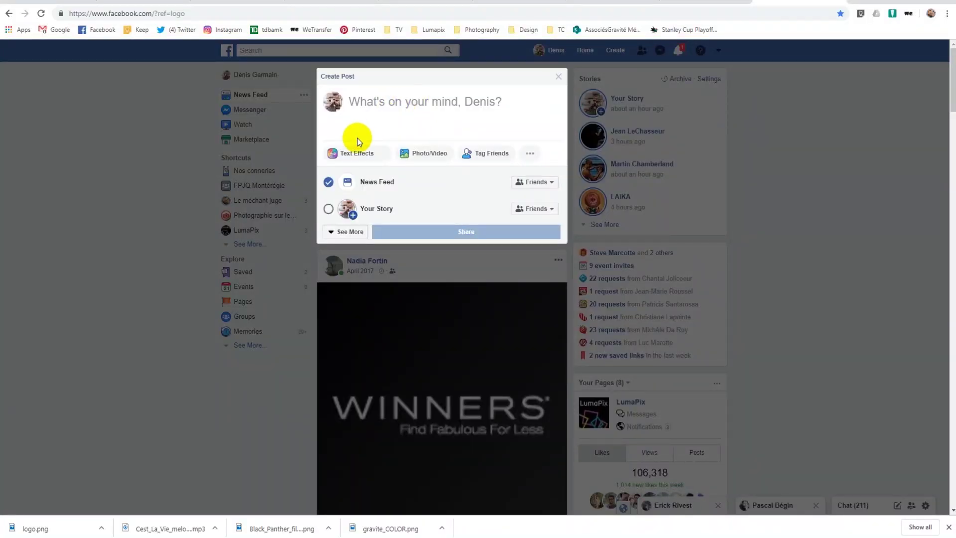
click(415, 152)
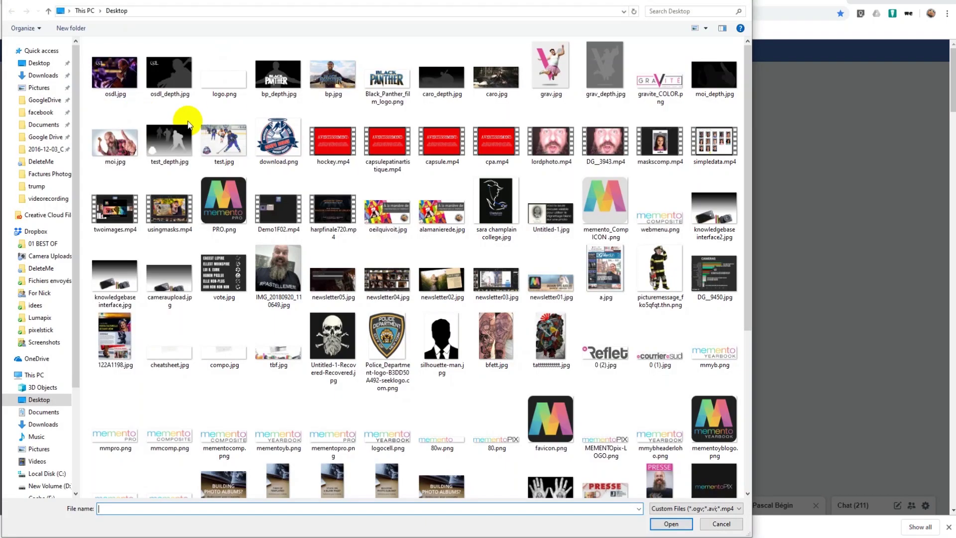
click(114, 75)
ctrl+click(169, 75)
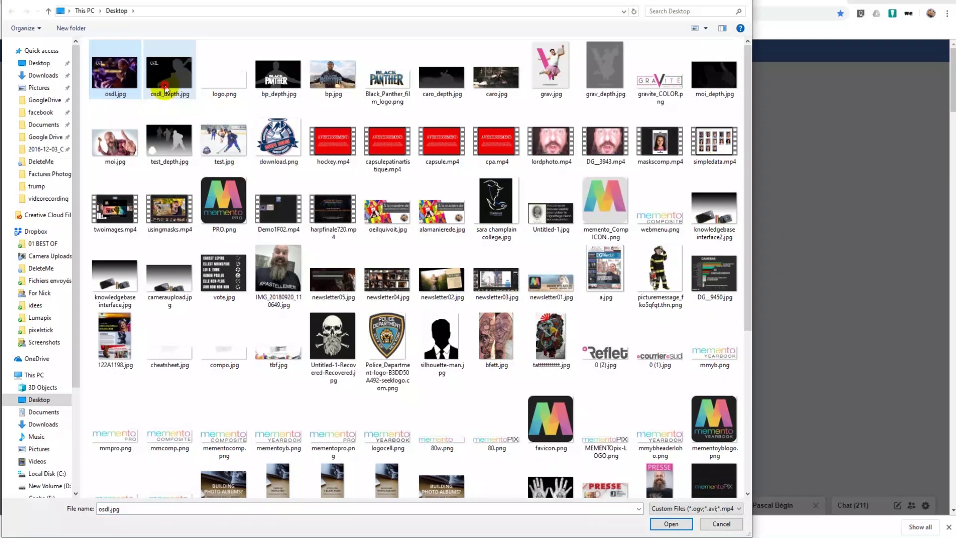
click(663, 525)
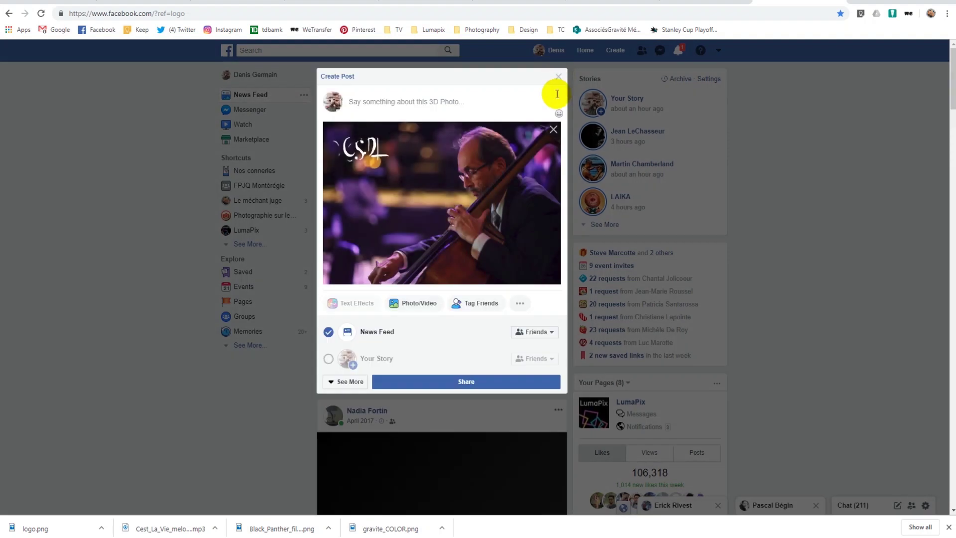
Step: Discard the cellist 3D photo and its draft post, and open your own Facebook profile to examine a post further down the timeline
click(553, 131)
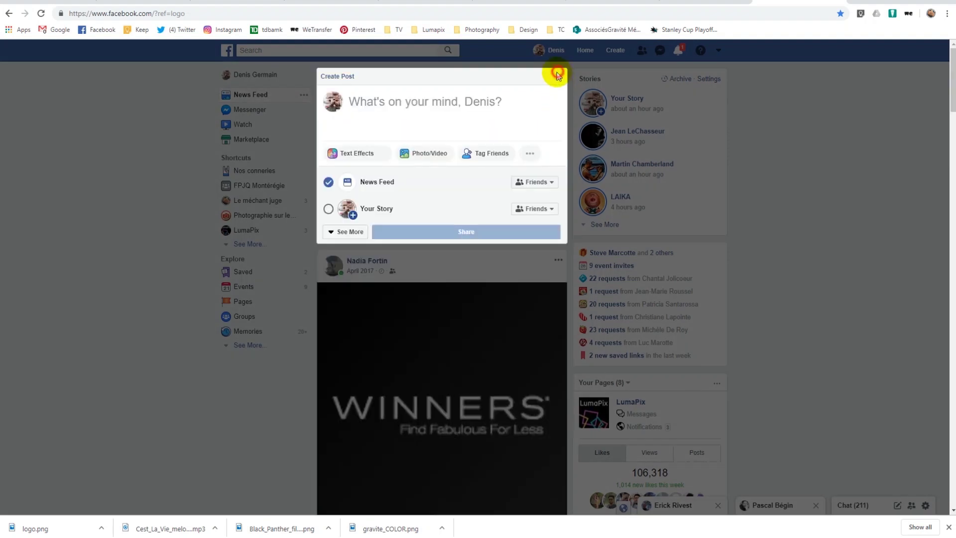
click(557, 74)
click(552, 50)
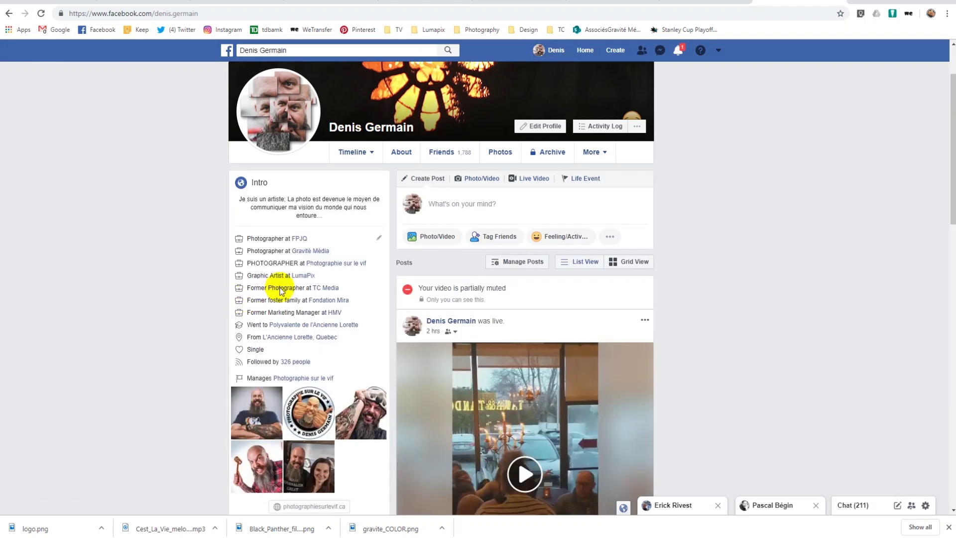
scroll(280, 288, down, 10)
click(519, 355)
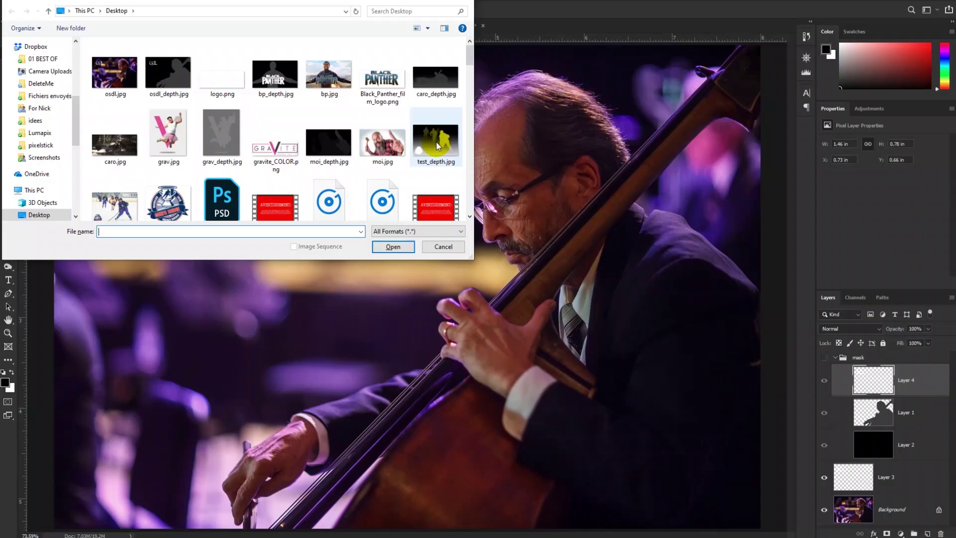
Step: Open test_depth.jpg from the Desktop in Photoshop and flatten its contrast to mid-greys by narrowing the Levels output range from both ends
click(437, 142)
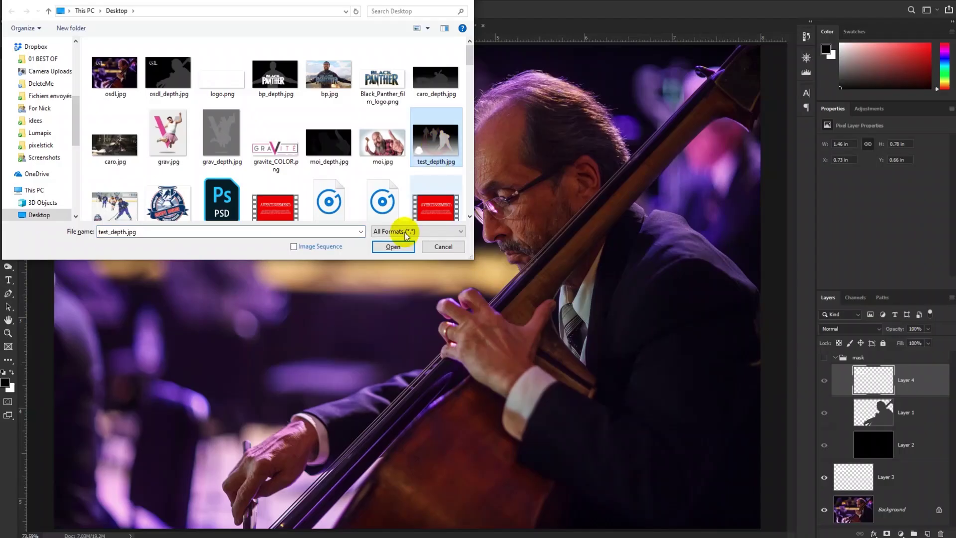
click(390, 242)
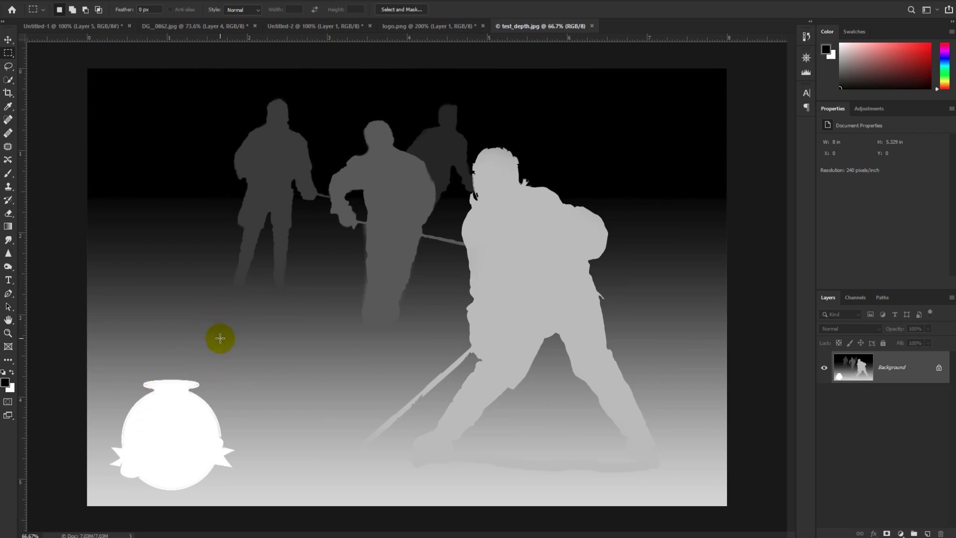
key(ctrl+l)
drag(596, 131, 736, 110)
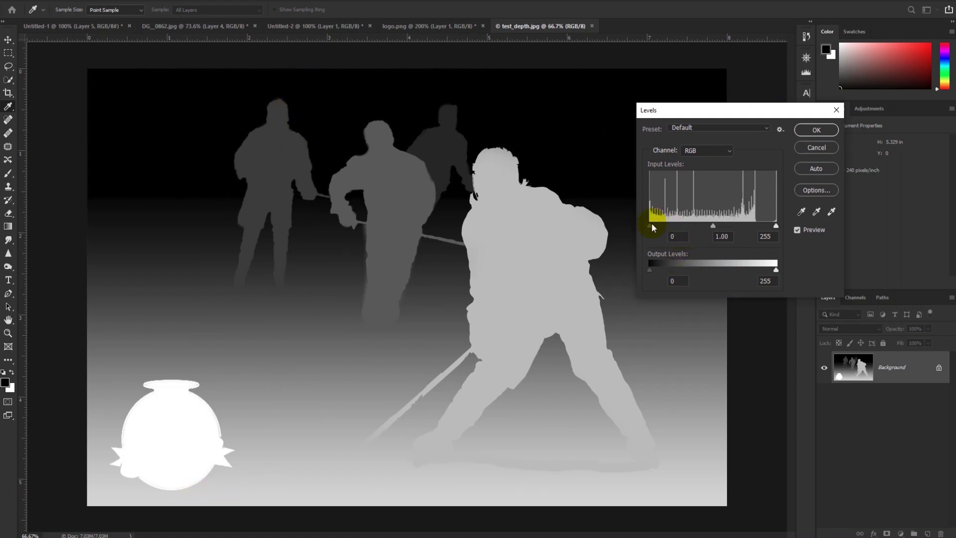
mouse_move(652, 226)
mouse_down()
mouse_move(682, 221)
mouse_move(671, 223)
mouse_up()
mouse_move(776, 225)
mouse_down()
mouse_move(734, 222)
mouse_move(792, 215)
mouse_up()
drag(671, 225, 623, 239)
drag(650, 270, 700, 279)
drag(776, 270, 696, 271)
click(818, 130)
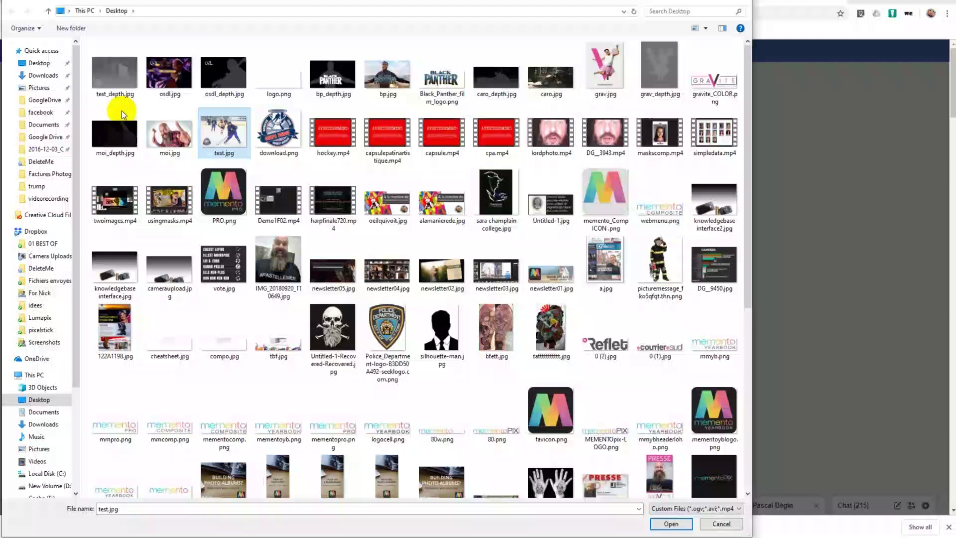
Step: Upload test.jpg together with the low-contrast test_depth.jpg to a Facebook post as a 3D photo and examine the preview
ctrl+click(114, 60)
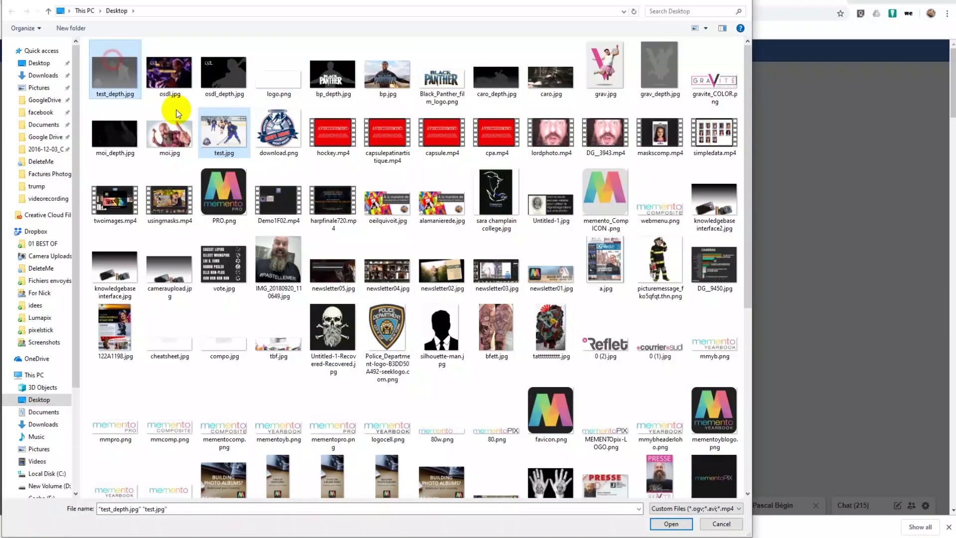
click(677, 528)
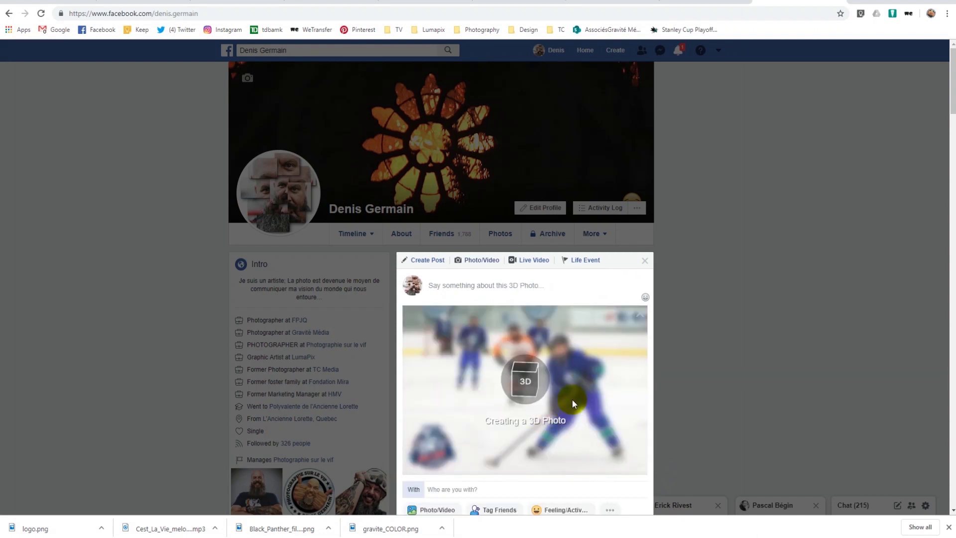
scroll(573, 399, down, 3)
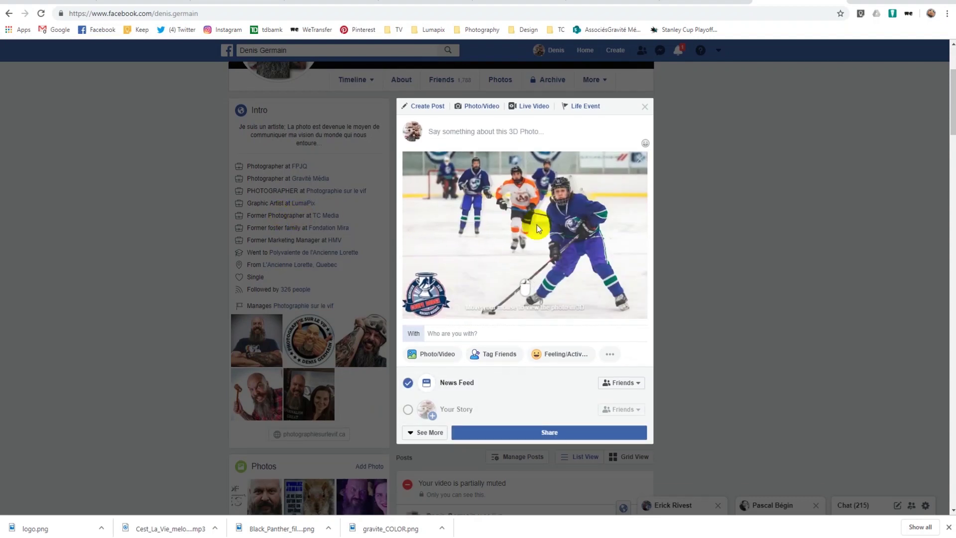